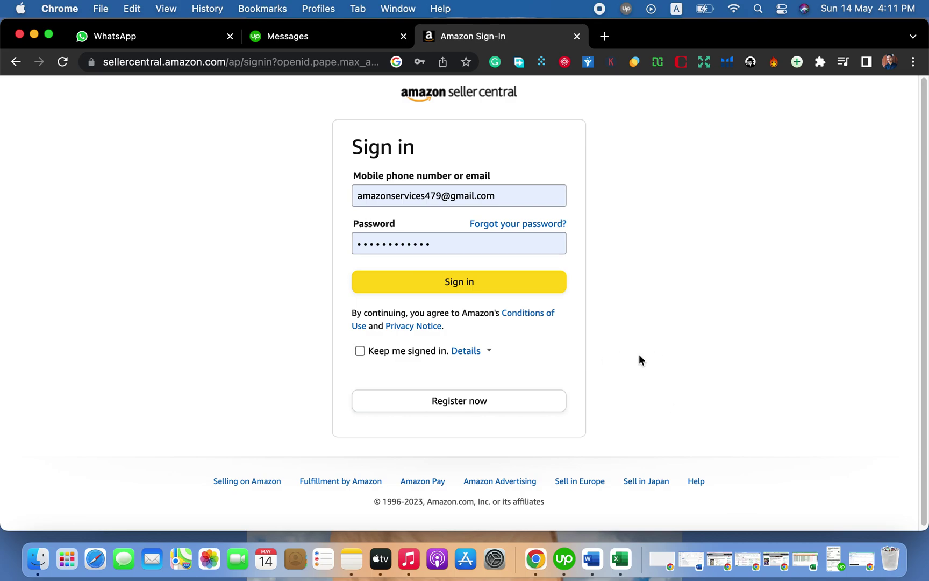
Step: Sign in to Seller Central with a saved account from Chrome's autofill list
left_click(500, 196)
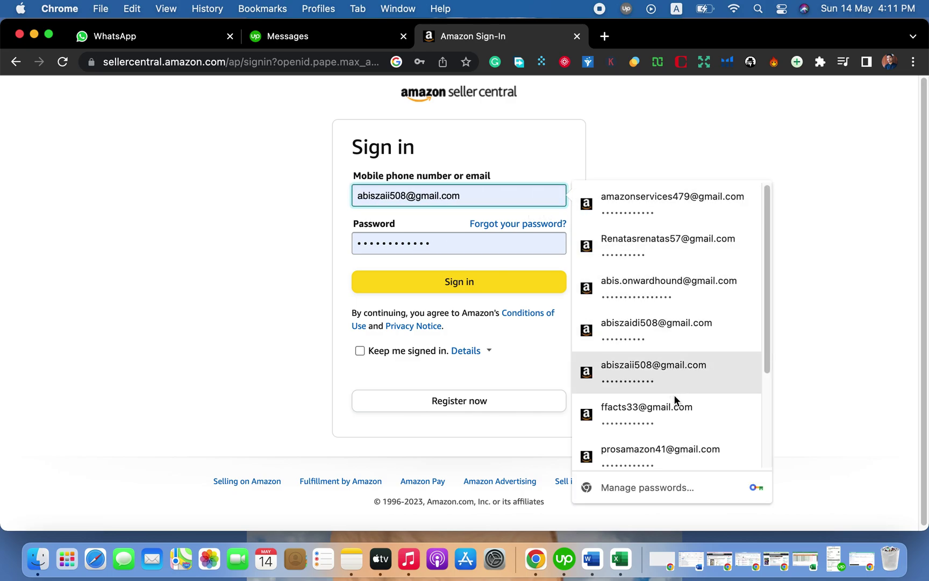
left_click(674, 411)
left_click(497, 285)
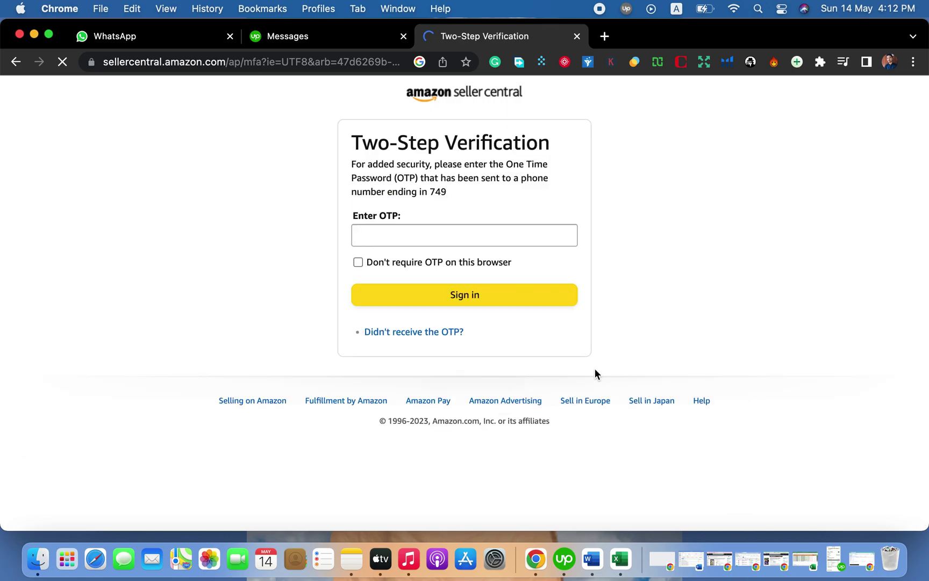
Step: Enter the one-time password, tick "Don't require OTP on this browser", and sign in
left_click(475, 239)
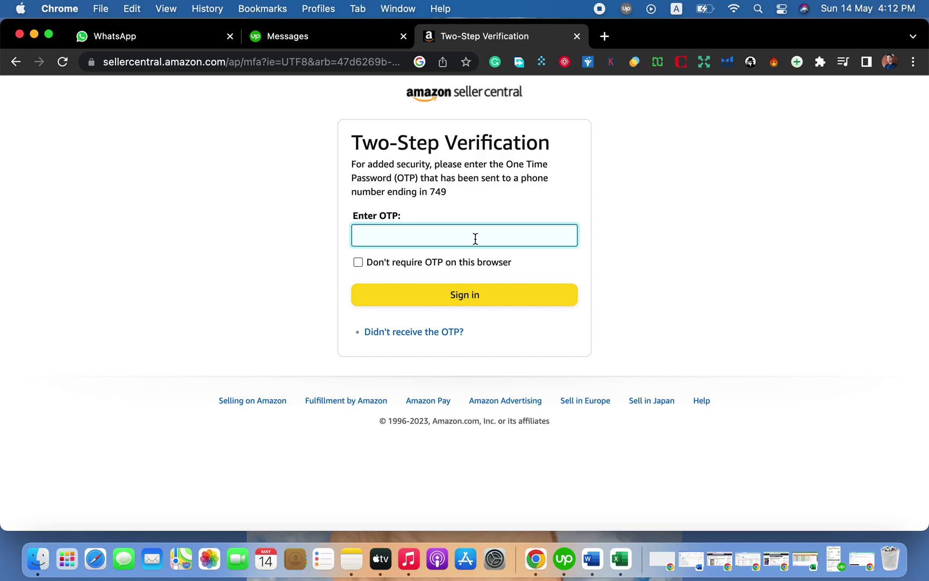
left_click(400, 262)
left_click(424, 296)
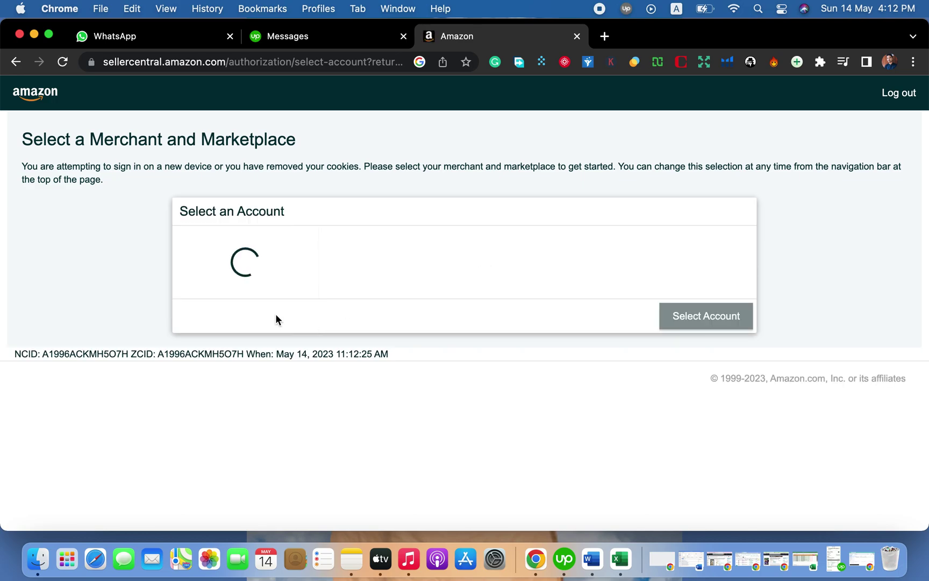
Step: Select the MEHROO STORE United States marketplace account
scroll(506, 353, "down", 3)
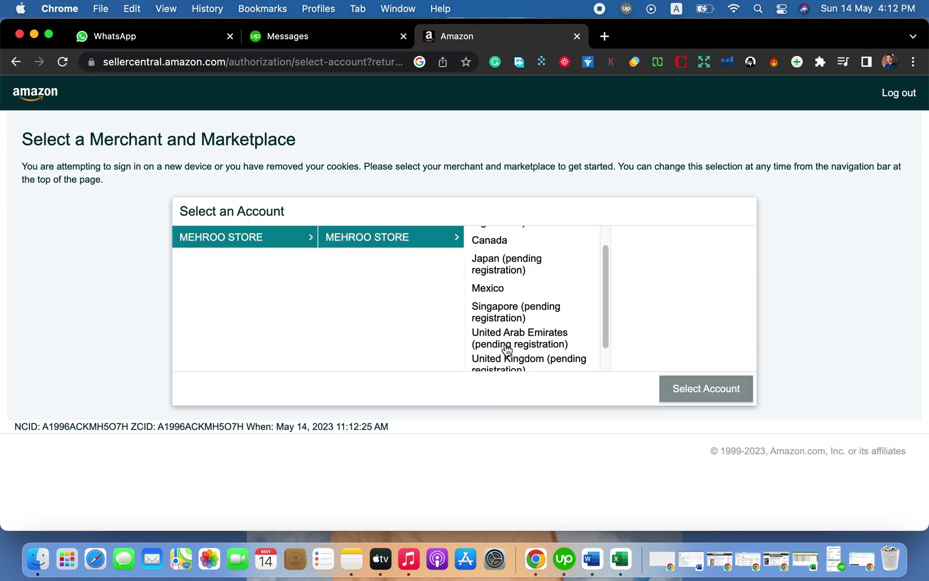
left_click(504, 361)
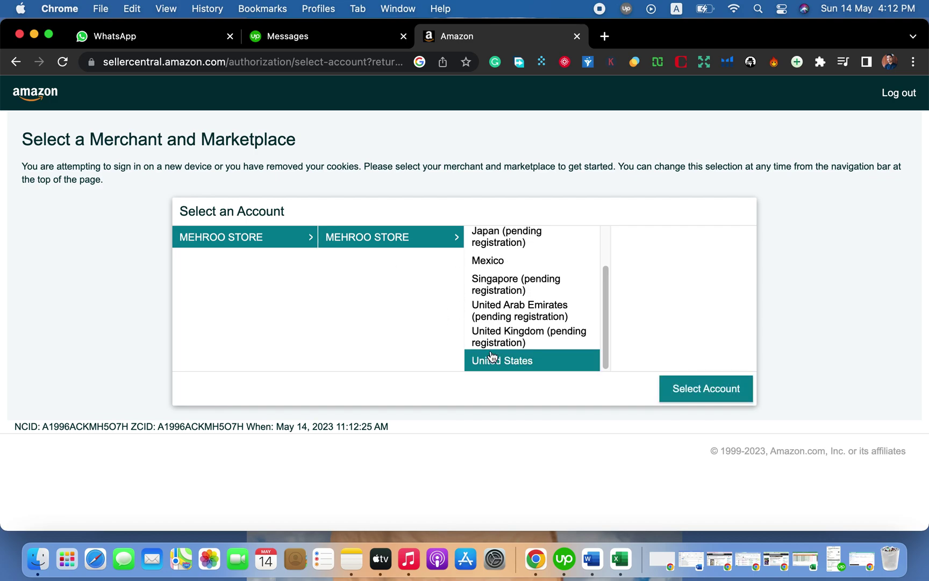
left_click(683, 390)
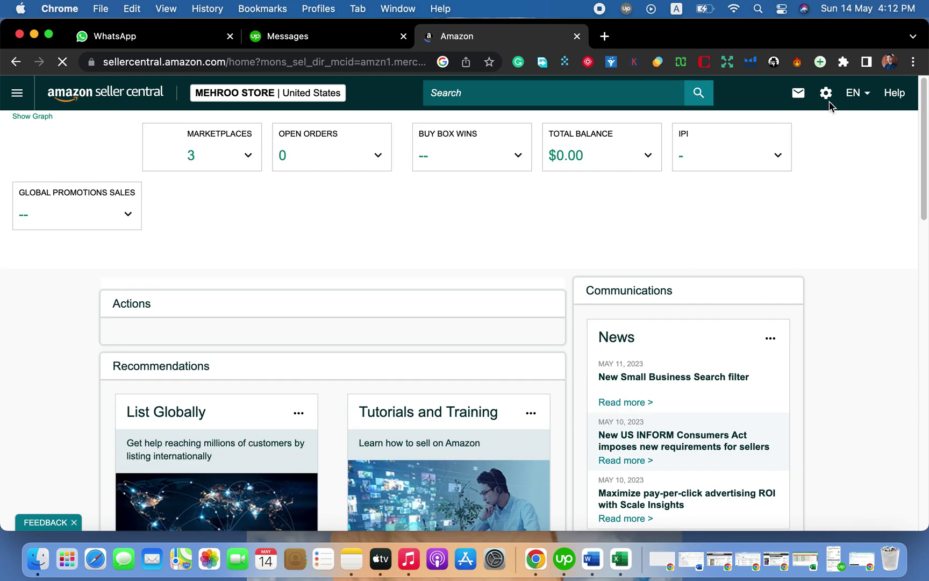
Step: Go to Settings > User Permissions and scroll down to the Add a New User form
left_click(826, 95)
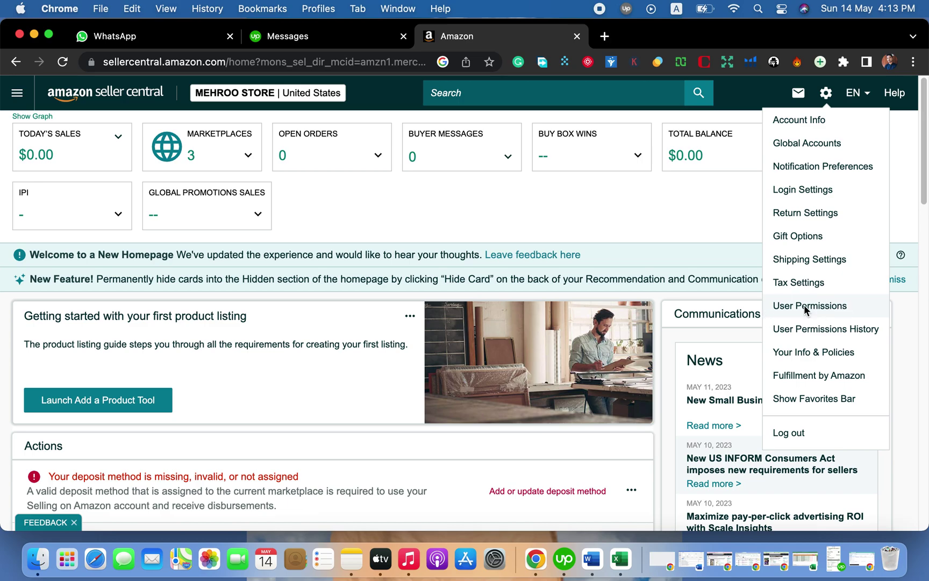
left_click(803, 305)
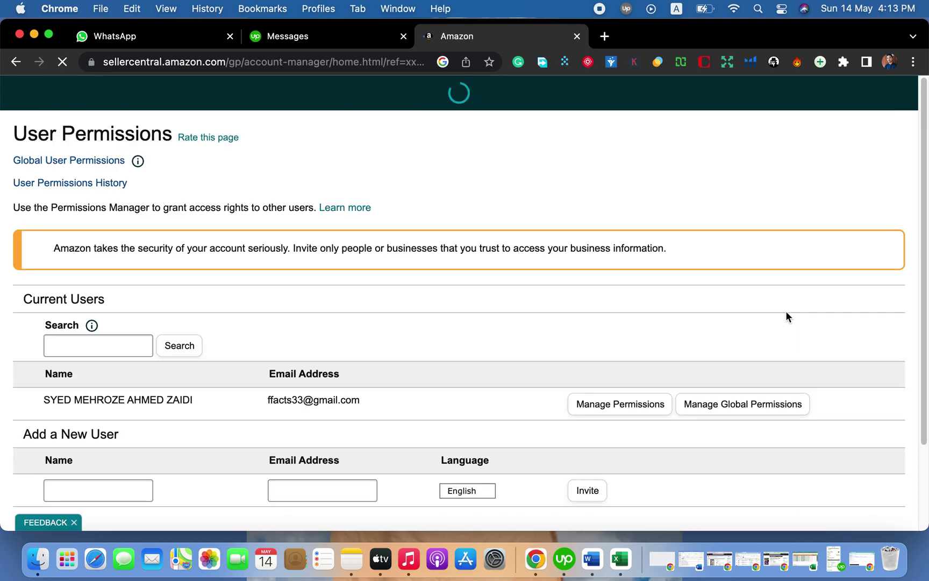
scroll(638, 319, "down", 2)
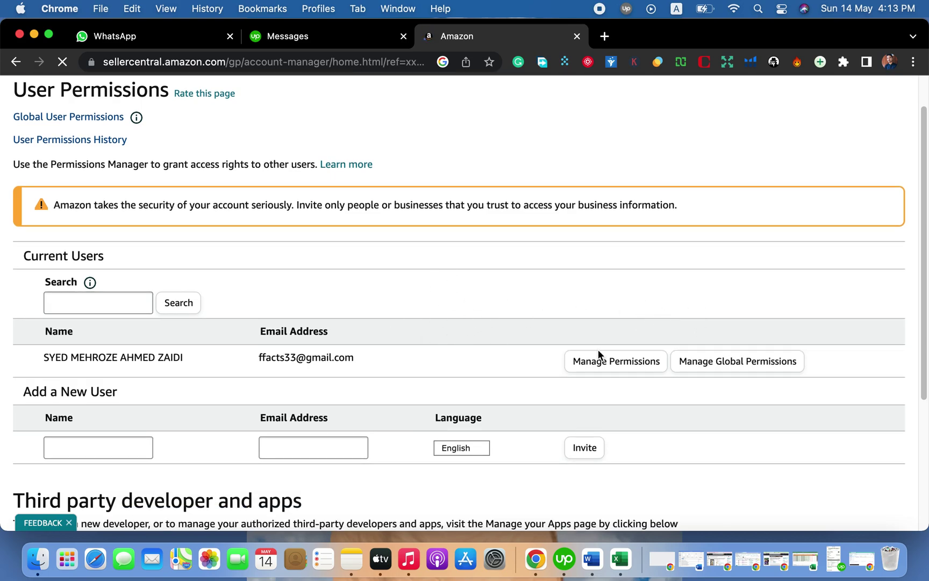
scroll(473, 344, "down", 2)
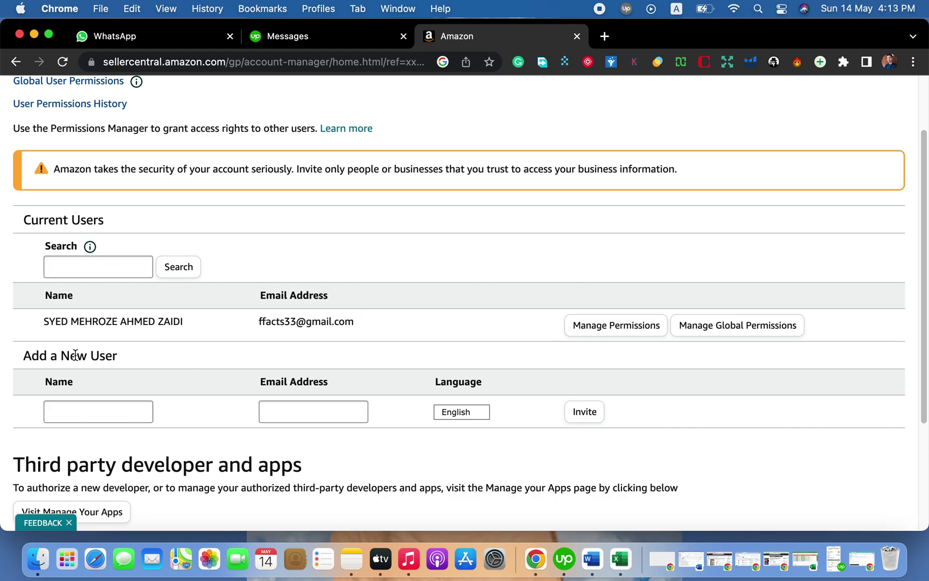
scroll(128, 361, "down", 2)
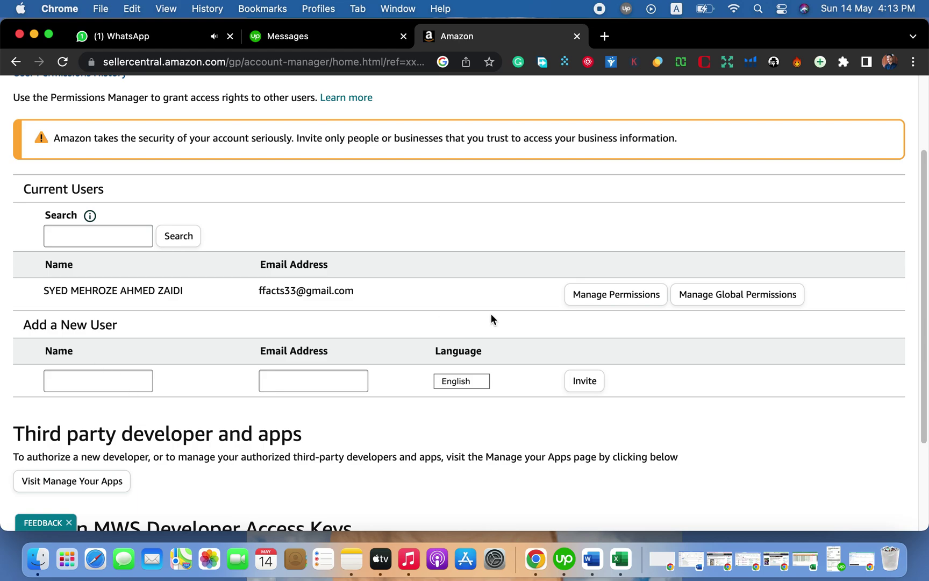
scroll(172, 386, "down", 1)
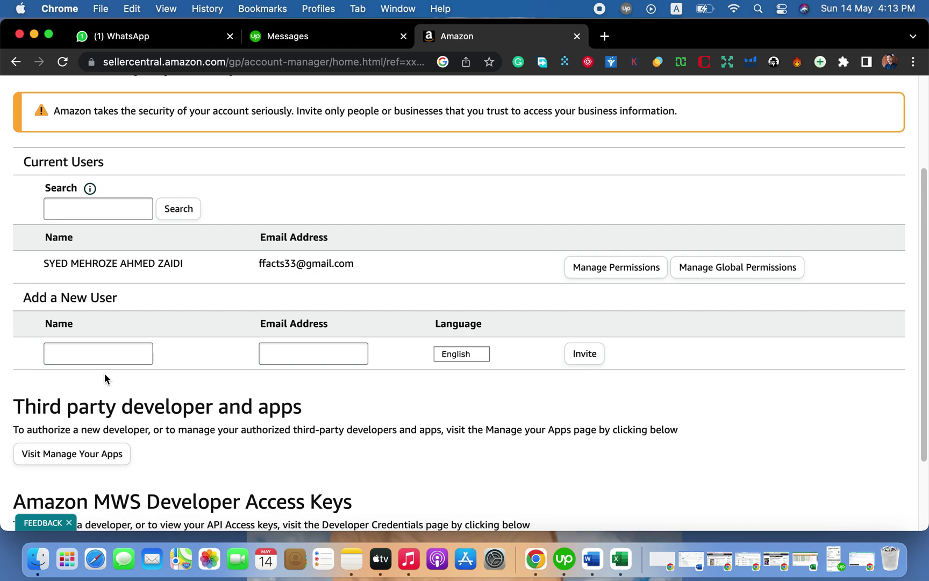
Step: Type the new user's name into the Add a New User Name field, fixing a typo
left_click(96, 357)
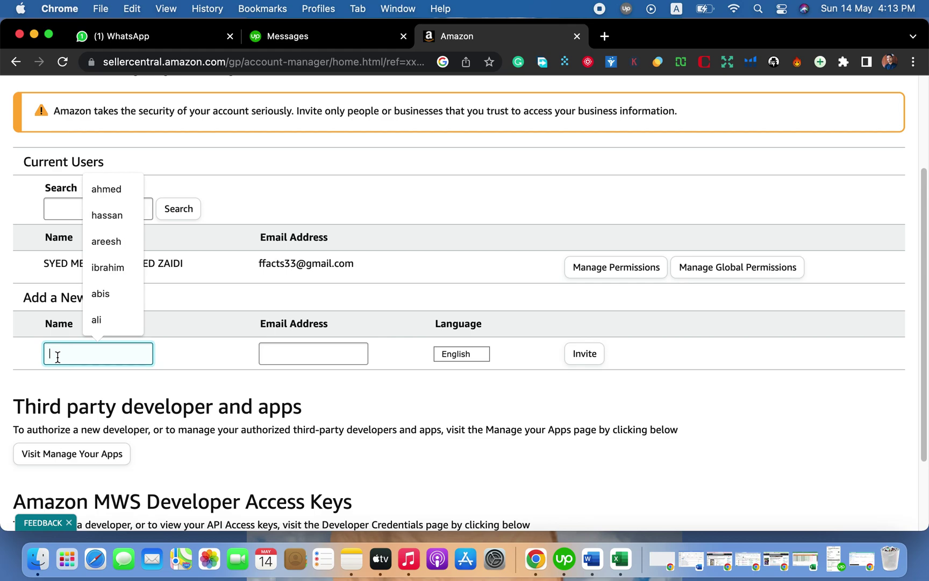
type("abus")
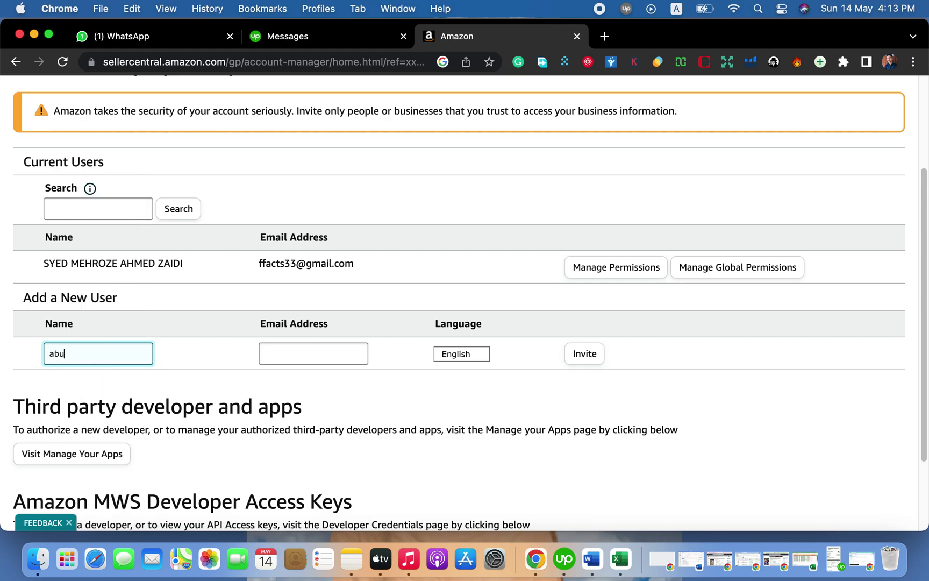
key("BackSpace")
key("BackSpace")
type("is")
left_click(283, 350)
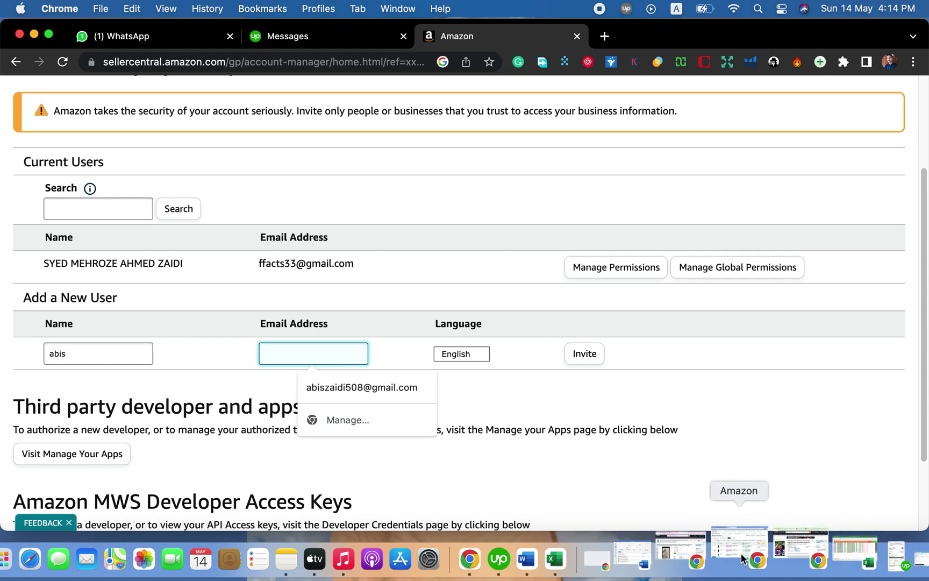
Step: Copy the signed-in Google account's email address from Gmail, then minimize Gmail
left_click(830, 554)
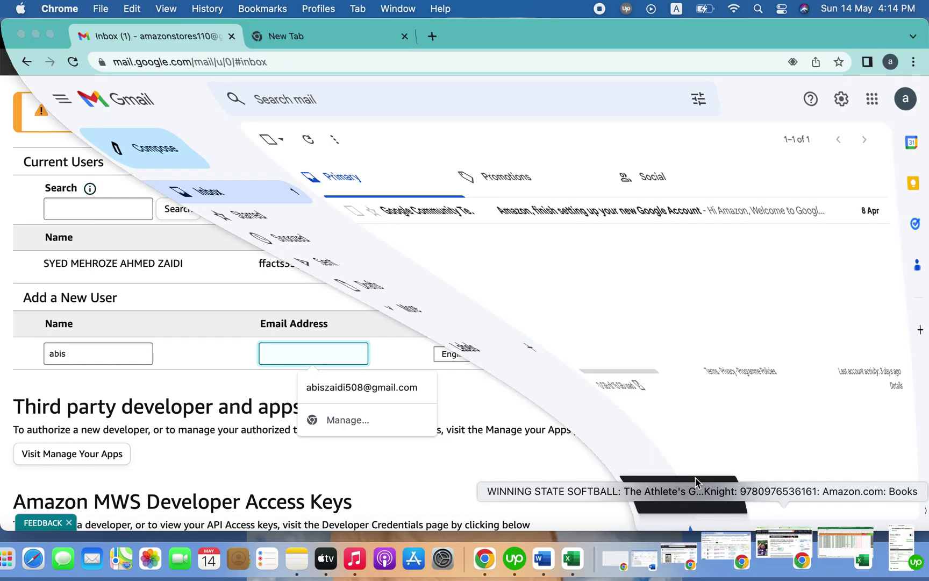
left_click(889, 62)
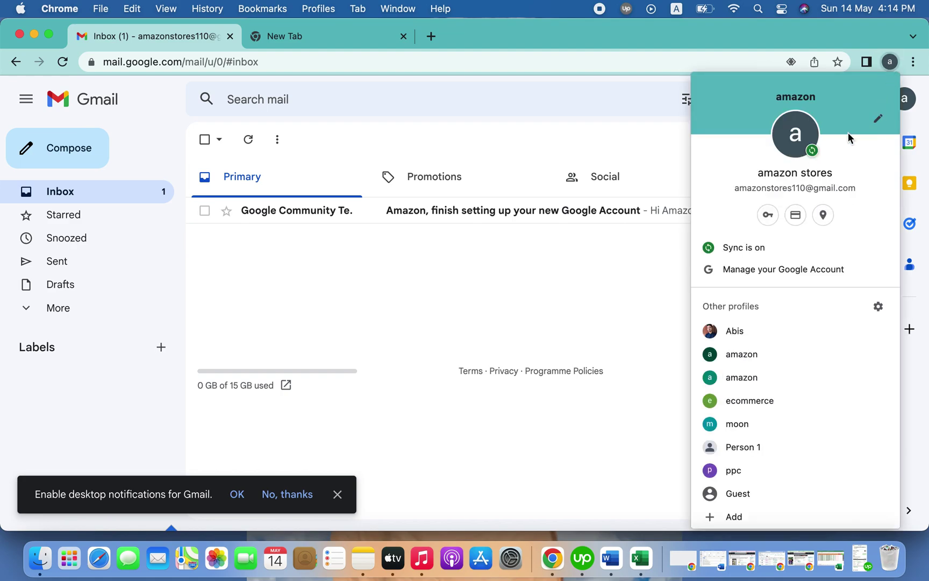
left_click(655, 169)
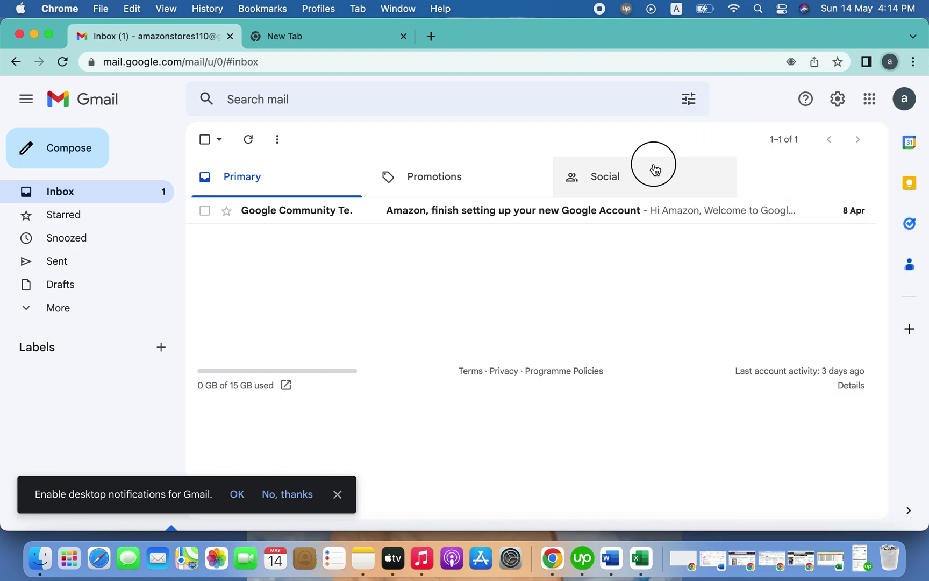
left_click(904, 99)
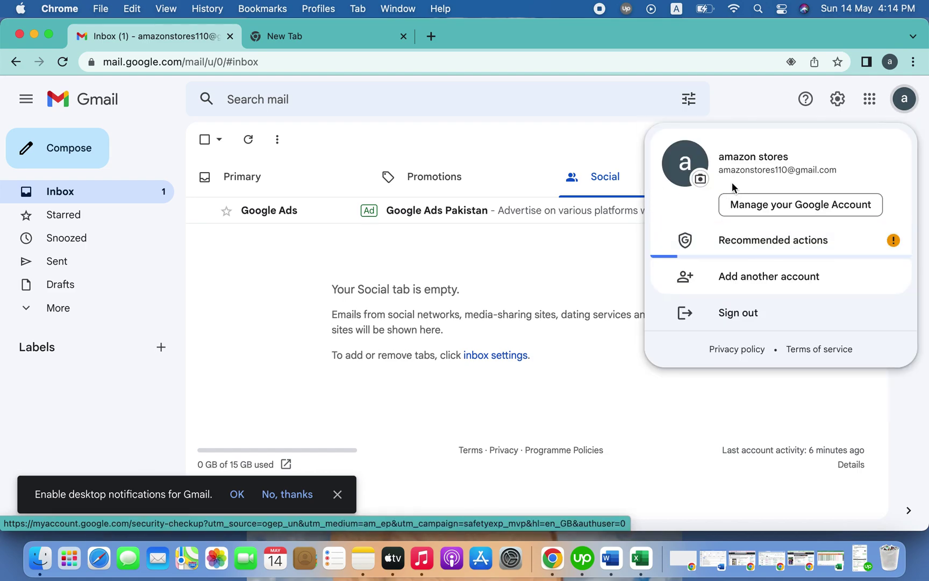
left_click_drag(718, 170, 841, 177)
key("super+c")
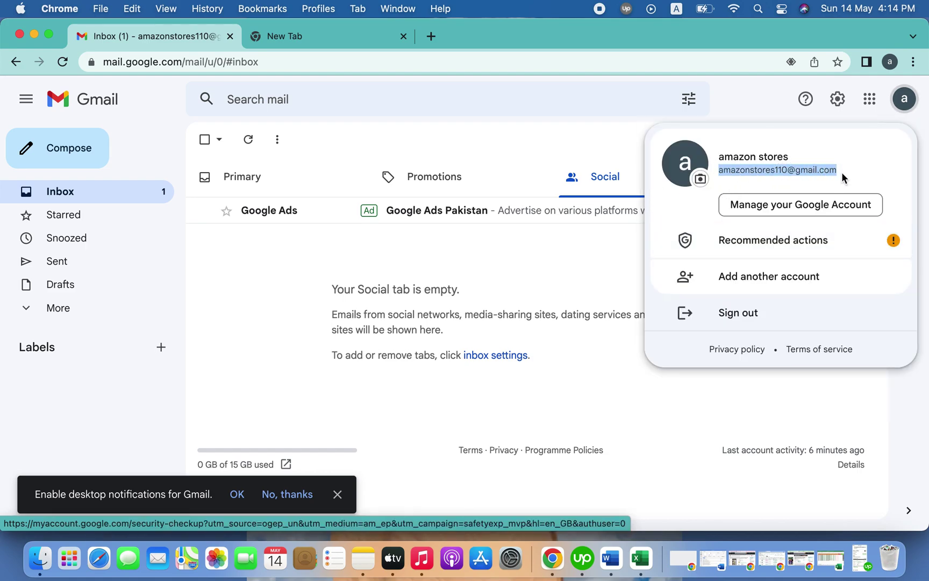
left_click(33, 34)
left_click(269, 353)
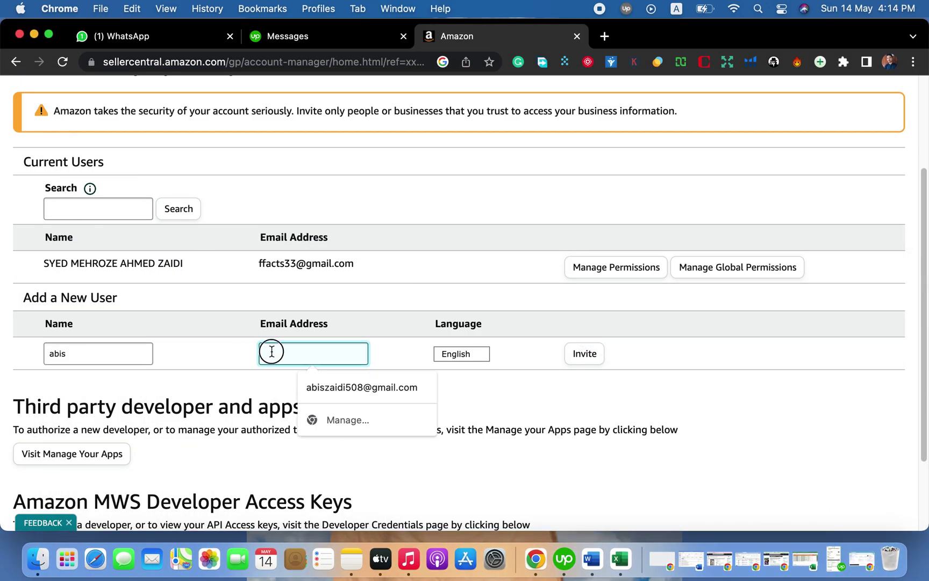
Step: Paste the copied address into Email Address and send the invitation
key("super+v")
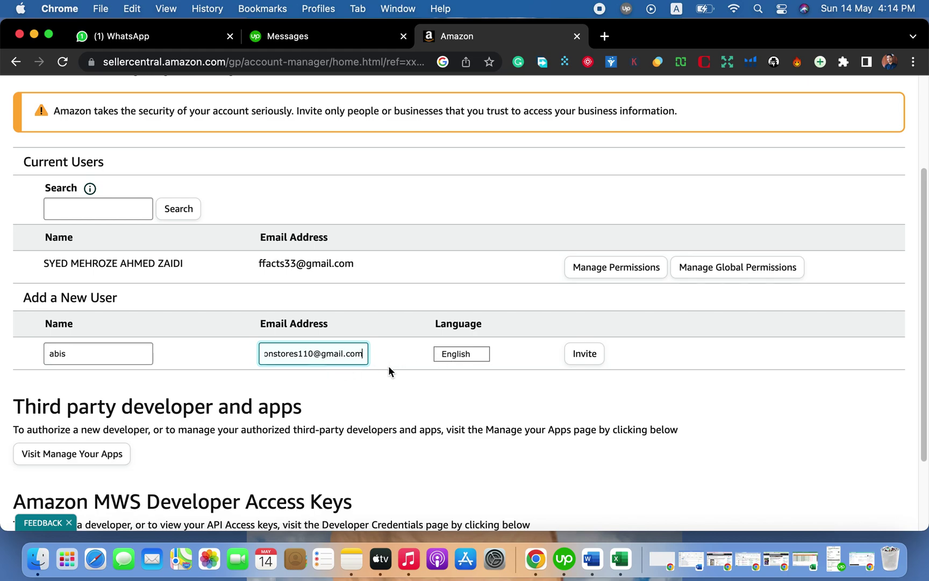
left_click(585, 356)
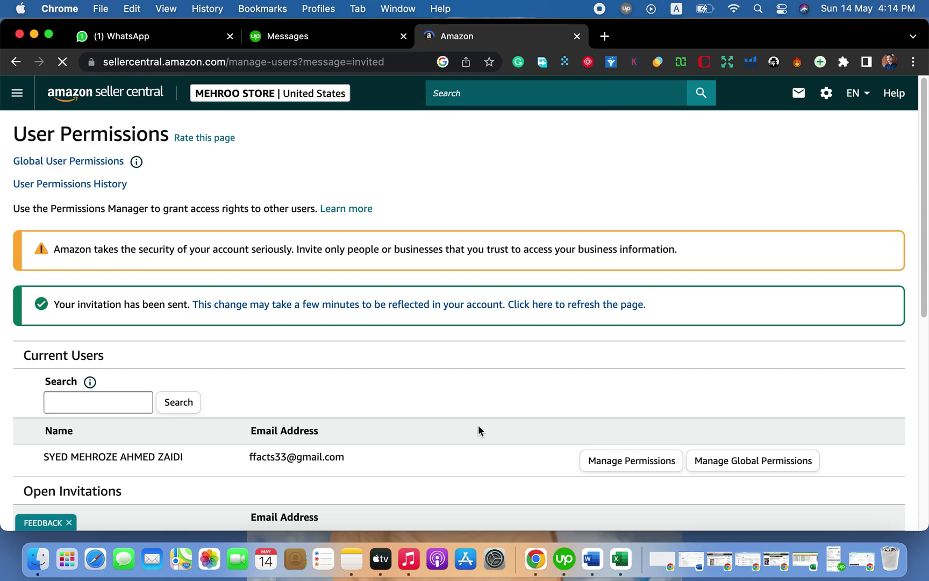
scroll(505, 432, "down", 3)
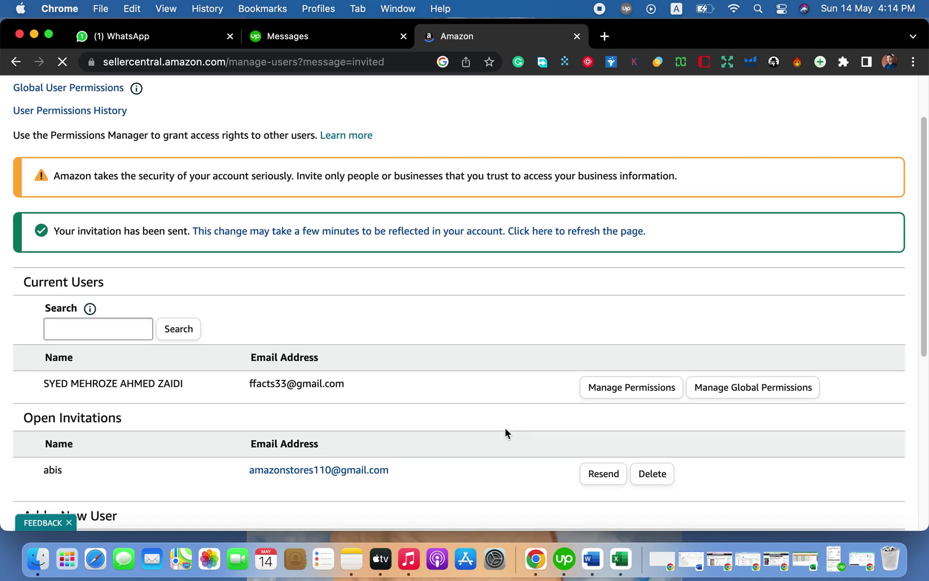
scroll(506, 431, "down", 3)
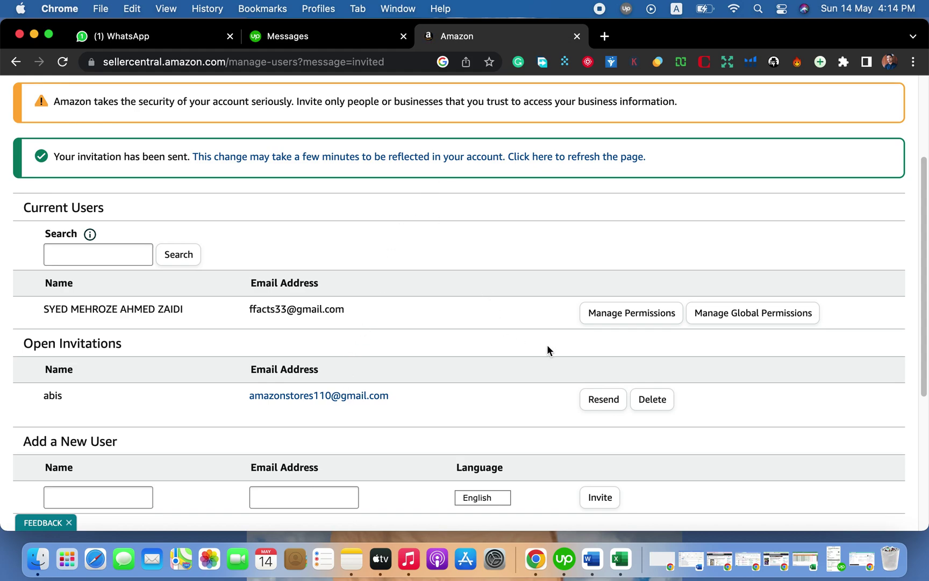
Step: Bring the Gmail window back and reload the inbox to check for the invitation
left_click(859, 545)
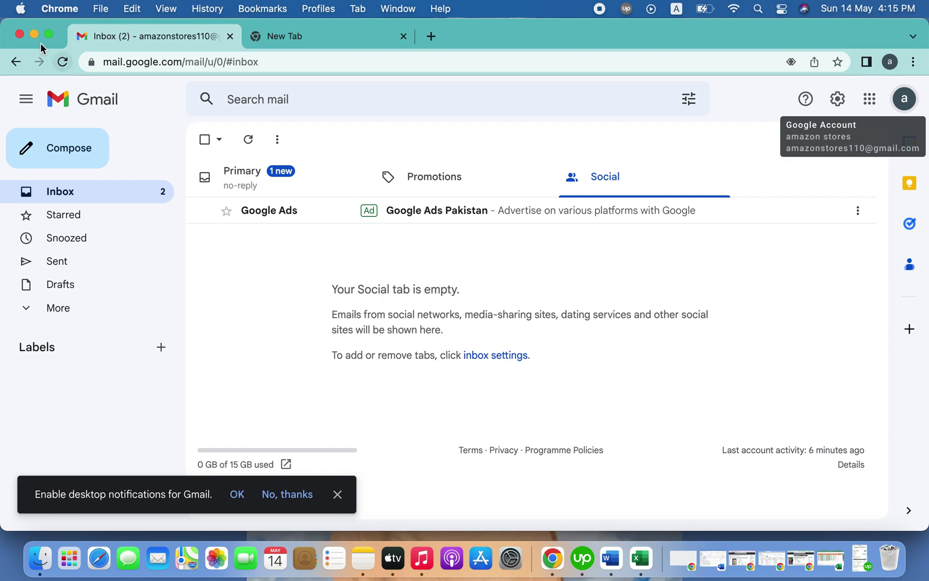
left_click(31, 35)
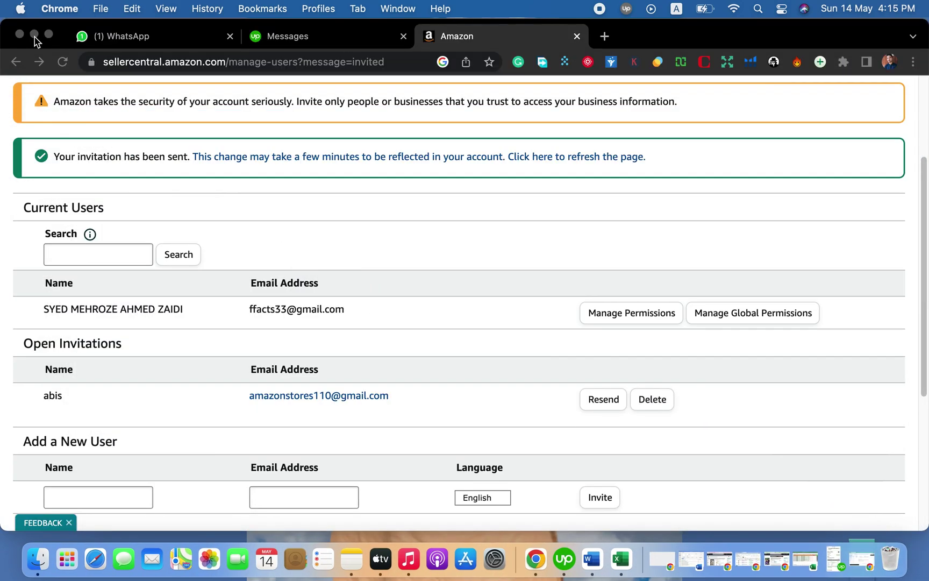
left_click(863, 565)
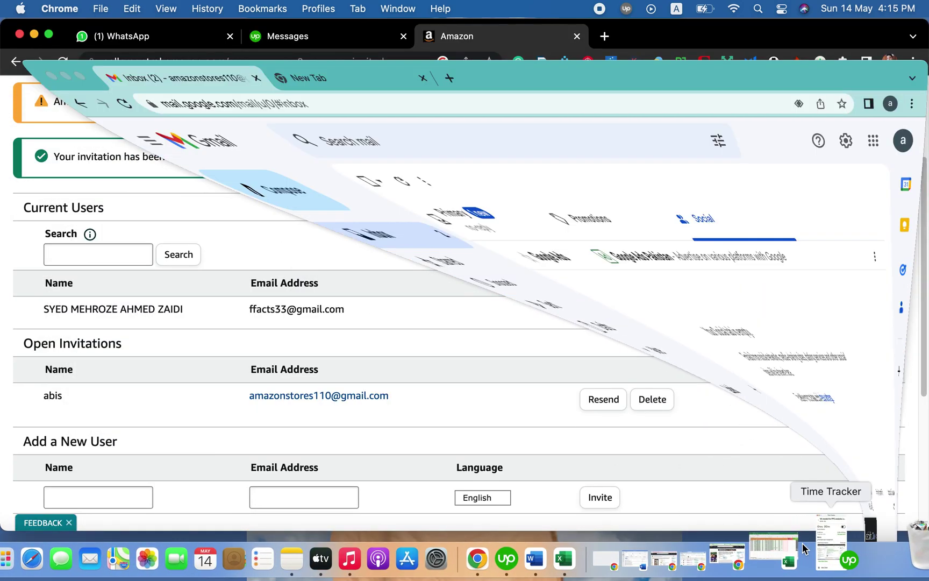
left_click(62, 61)
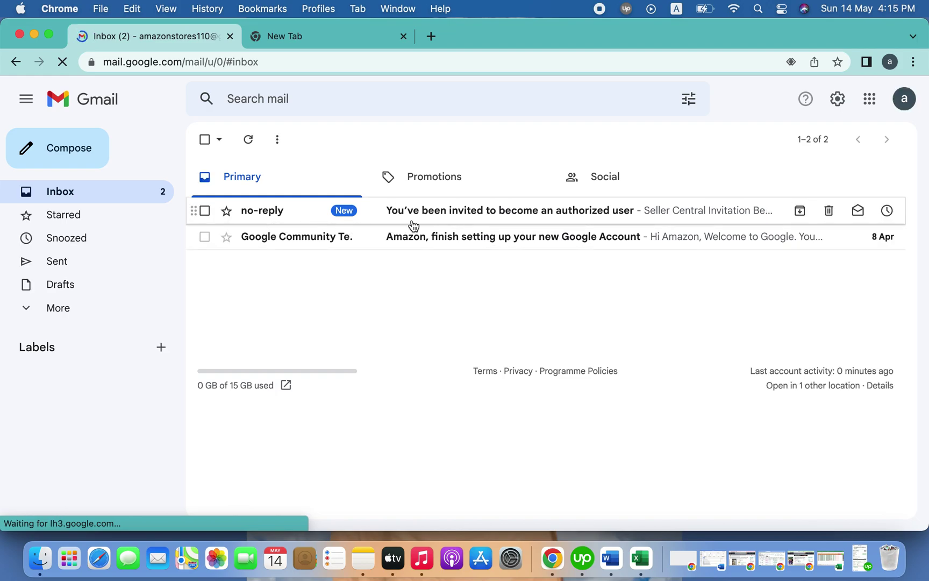
Step: Open the no-reply invitation email and scroll down to its sellercentral acceptance link
left_click(444, 218)
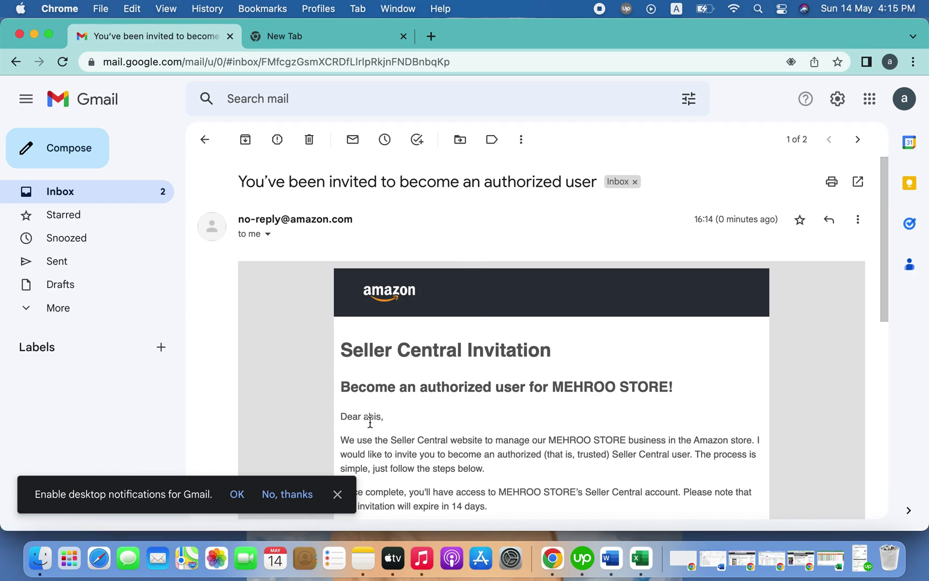
scroll(370, 388, "down", 5)
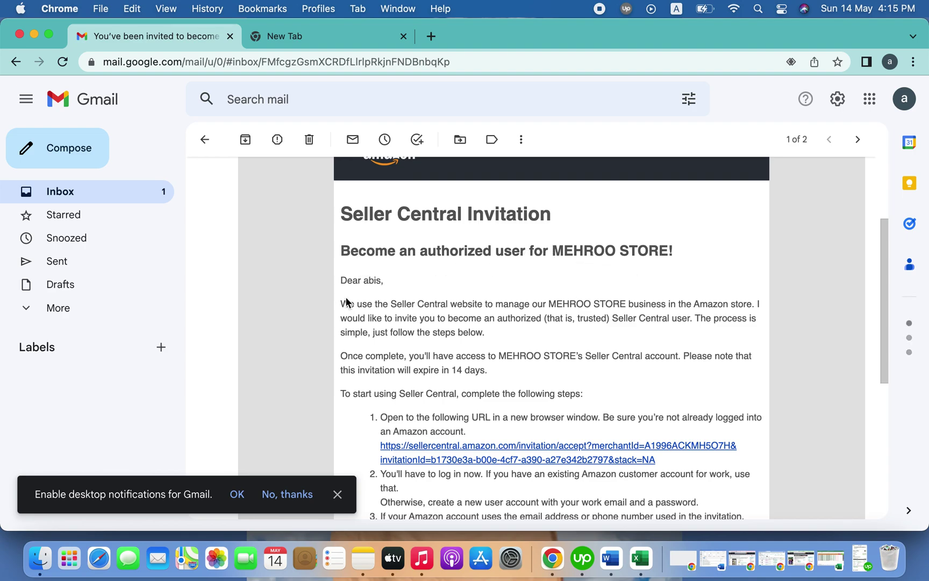
left_click_drag(364, 280, 384, 280)
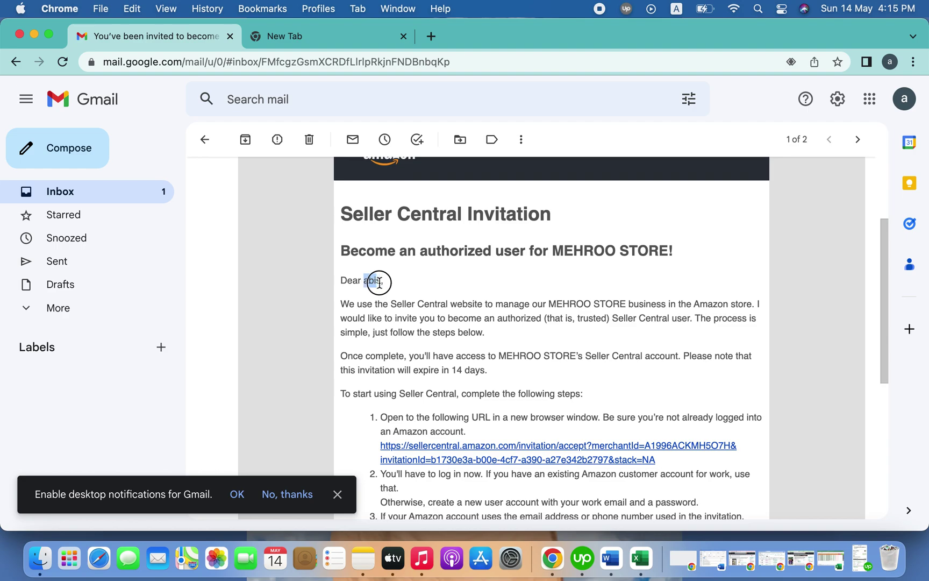
scroll(428, 297, "down", 2)
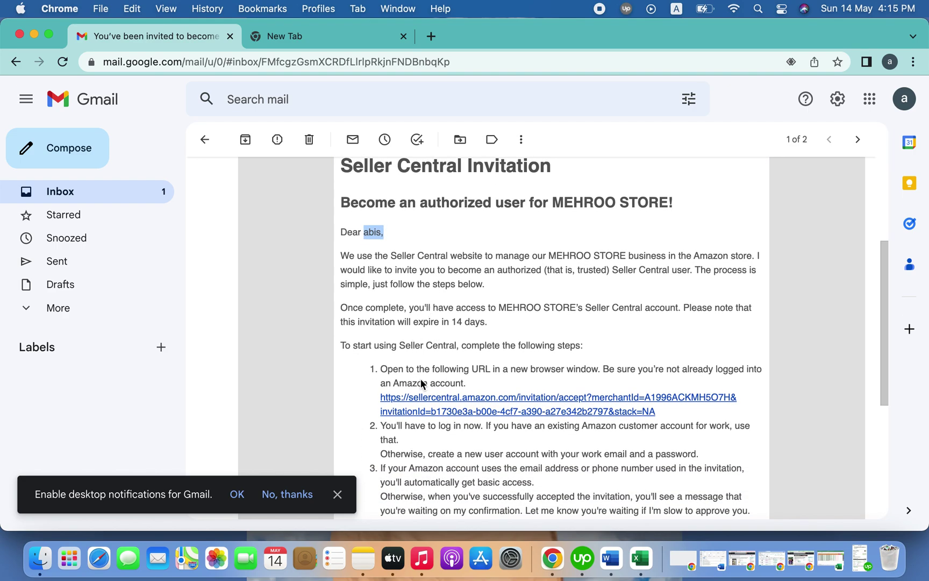
scroll(500, 385, "down", 4)
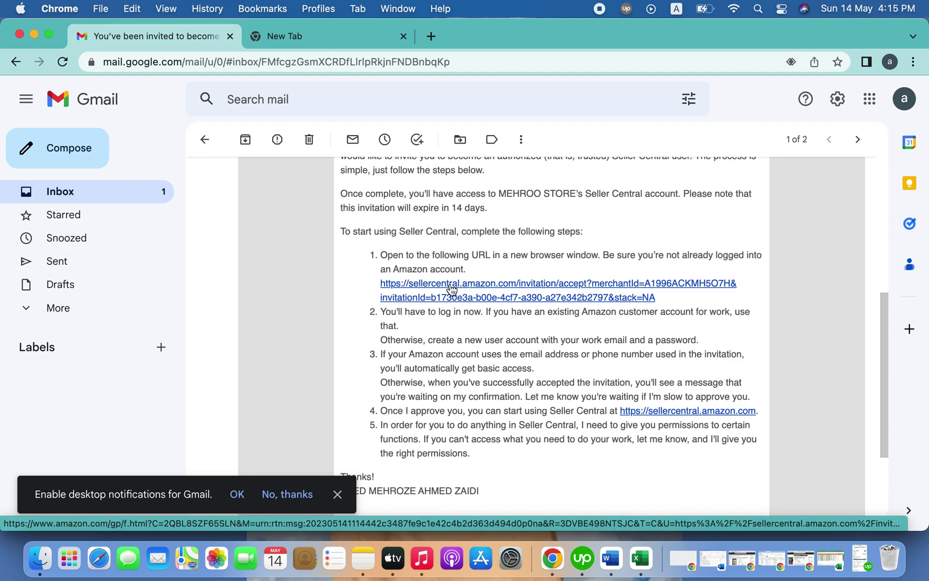
Step: Open the sellercentral.amazon.com/invitation/accept link in a new tab
left_click(449, 284)
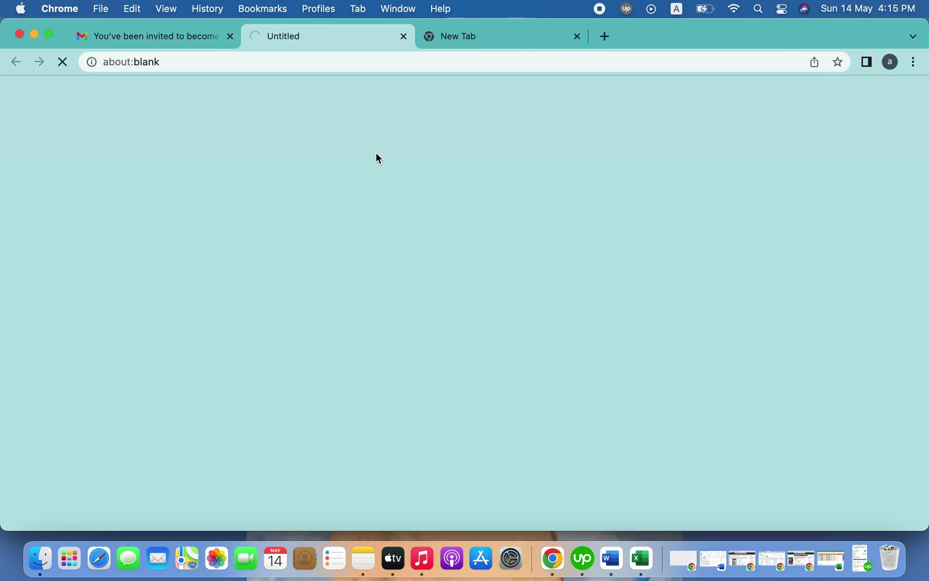
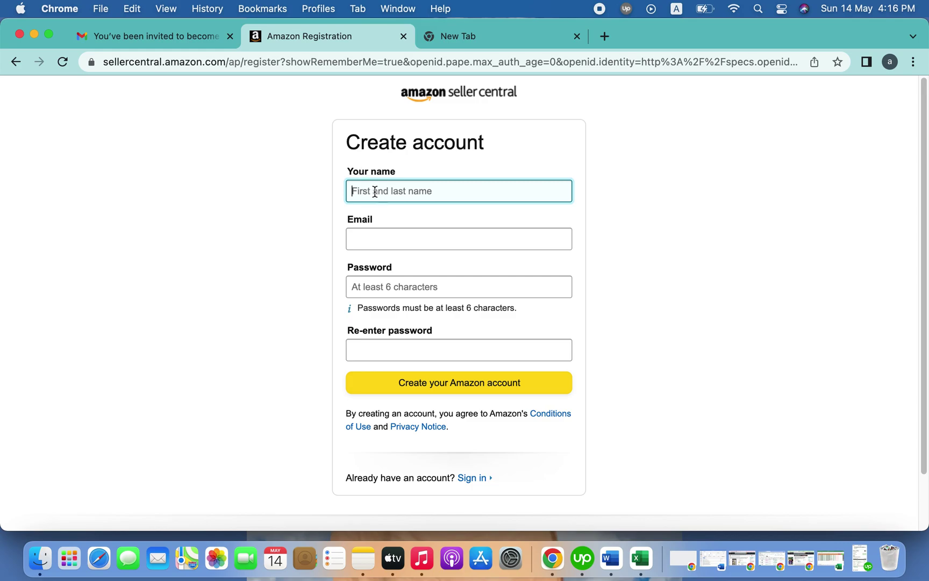
Step: Fill the registration form with the invited user's name, email and a suggested strong password, then submit it
type("abis")
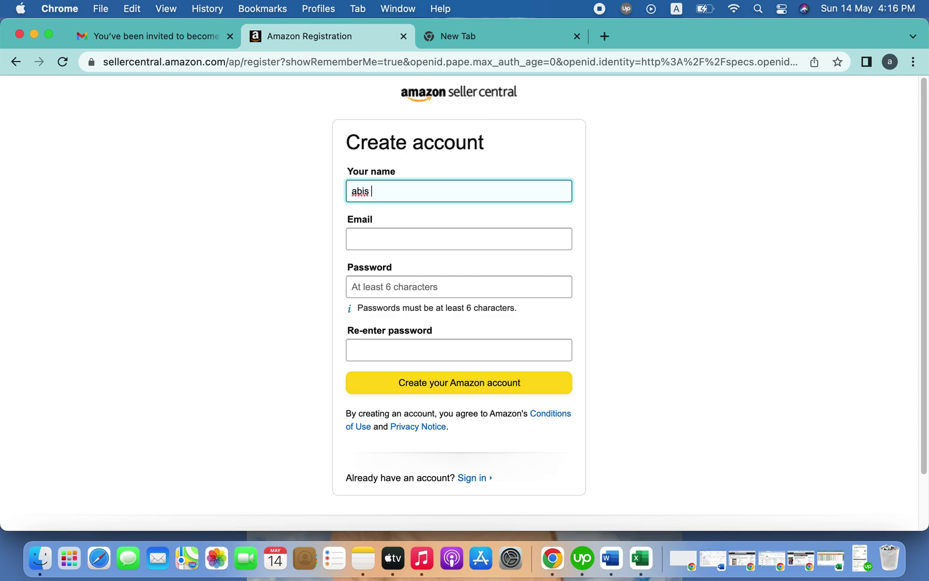
left_click(377, 231)
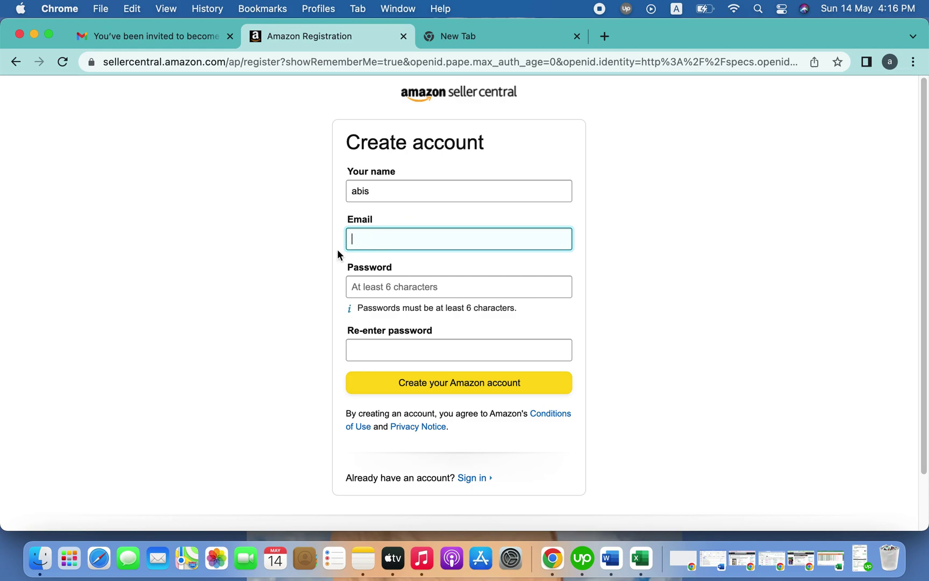
key("super+v")
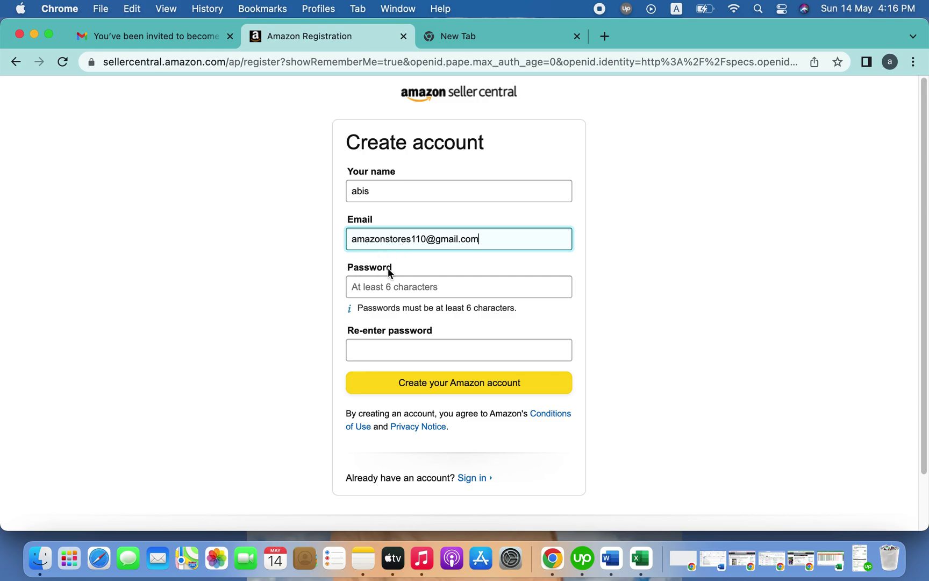
left_click(383, 285)
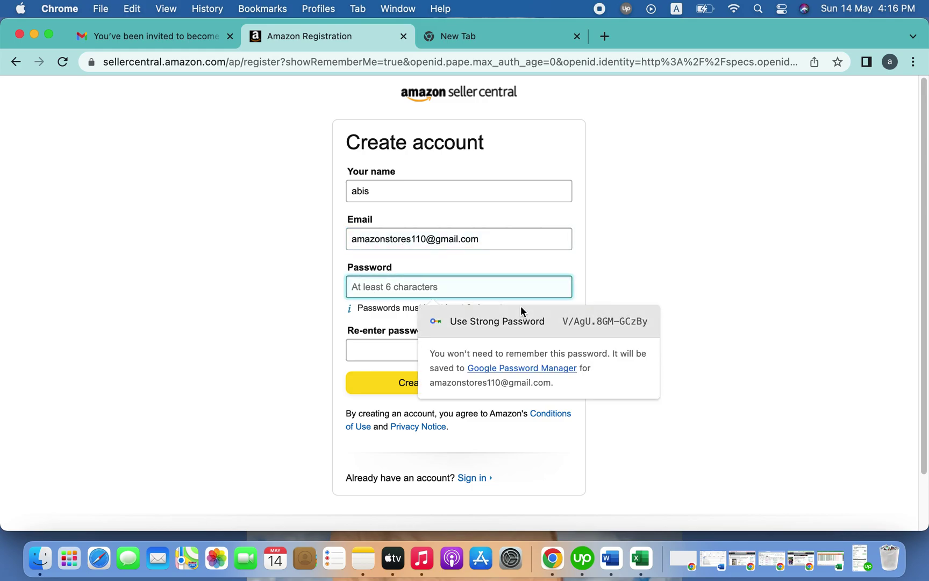
left_click(565, 321)
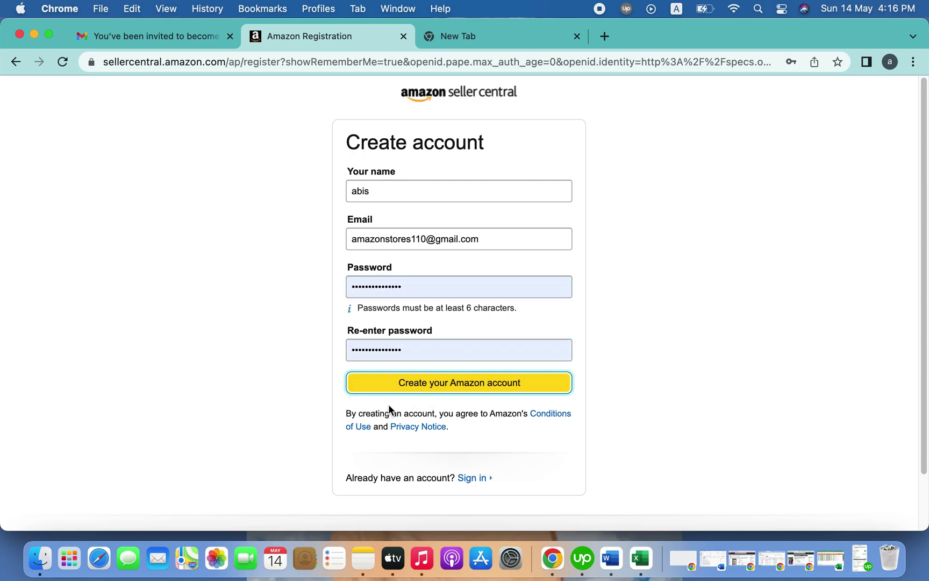
left_click(414, 384)
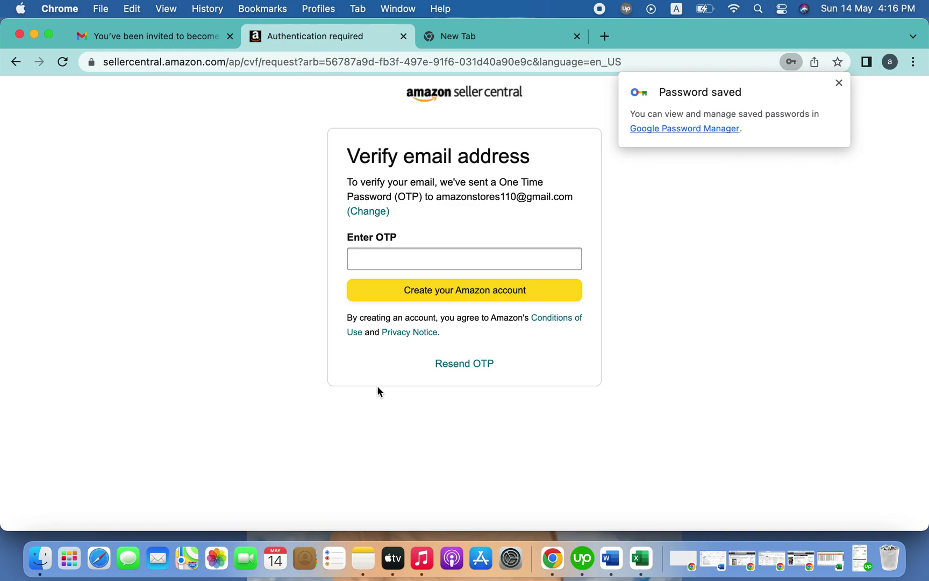
Step: Copy the one-time code from the 'Verify your new Amazon account' email in Gmail and return to Amazon
left_click(436, 259)
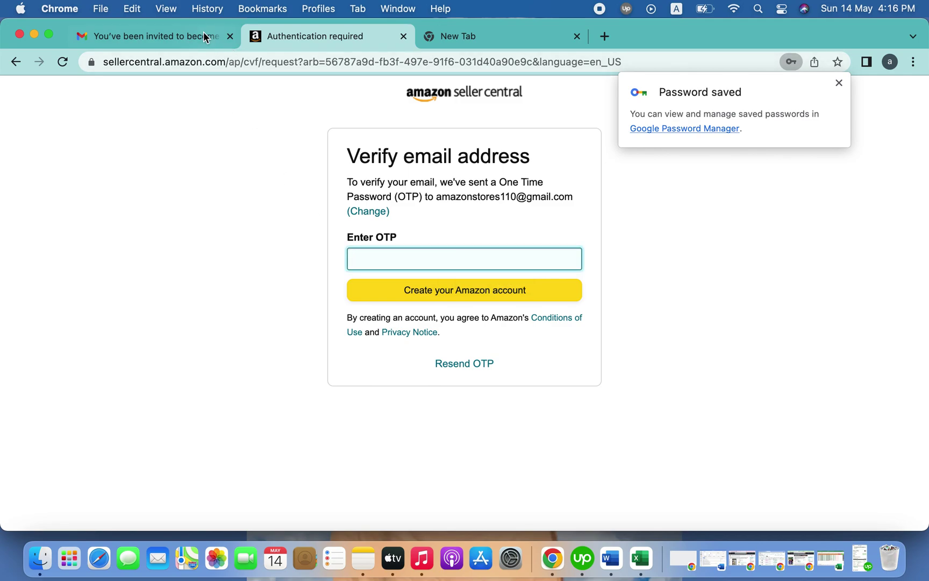
left_click(166, 48)
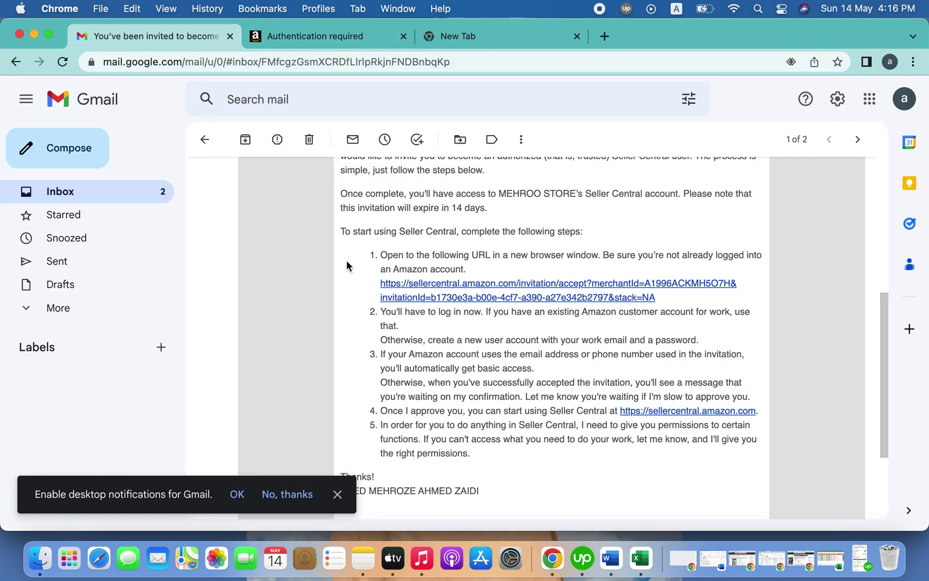
left_click(15, 63)
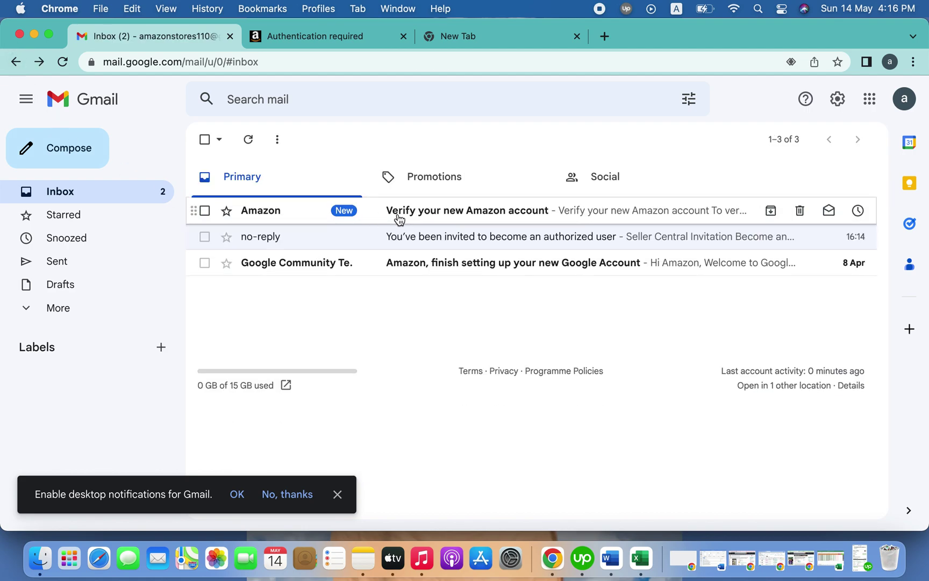
left_click(382, 218)
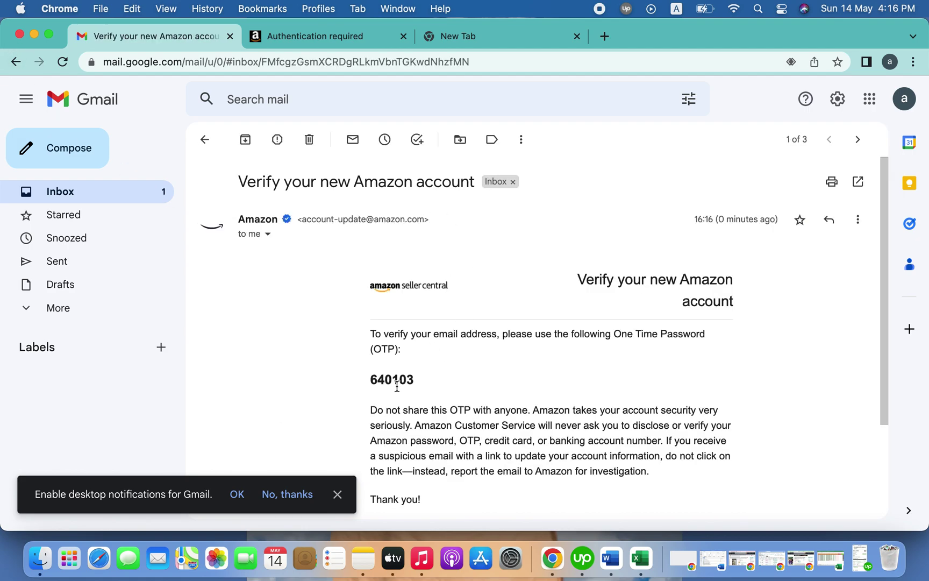
left_click_drag(369, 380, 428, 385)
key("super+c")
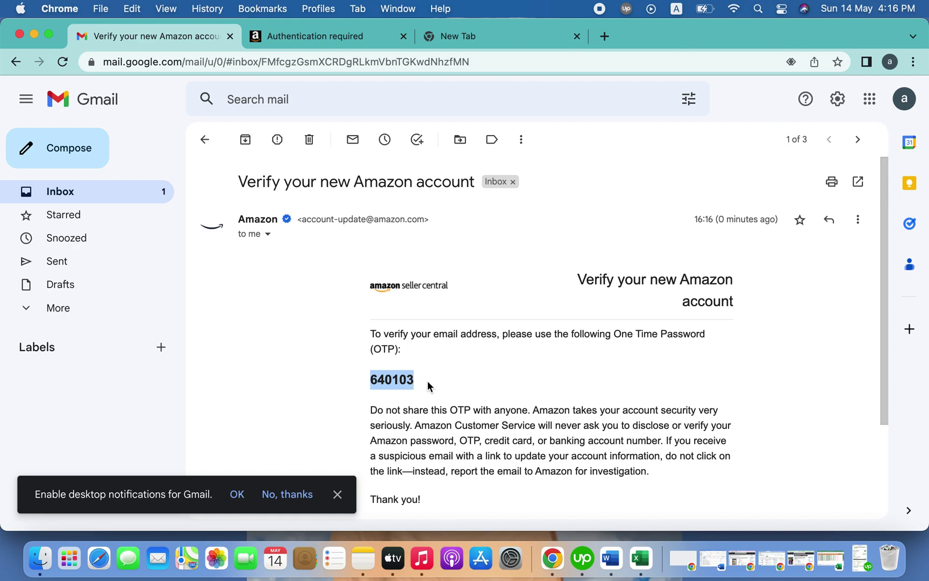
left_click(455, 39)
left_click(331, 37)
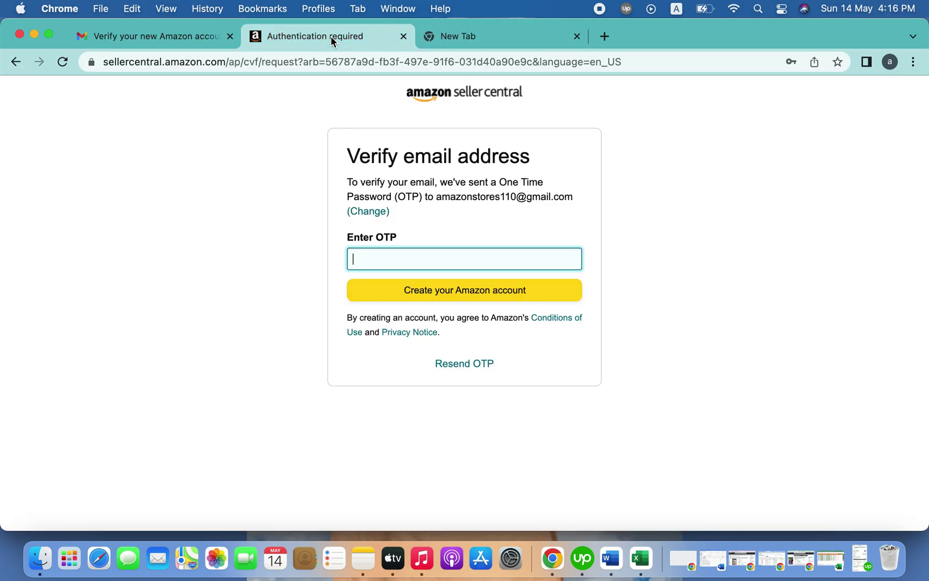
Step: Paste the verification code to finish the account, then accept the invitation for the .com marketplace
key("super+v")
left_click(434, 287)
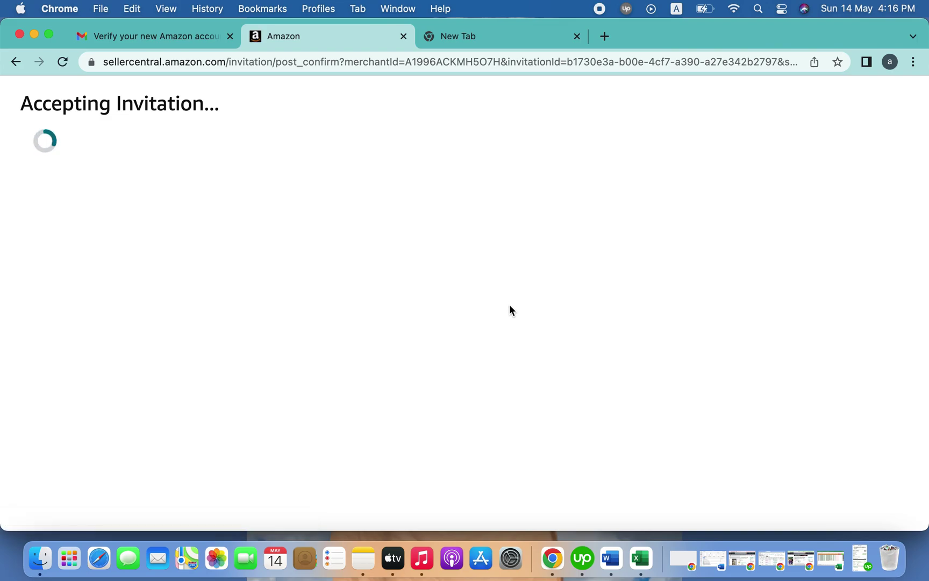
left_click(187, 235)
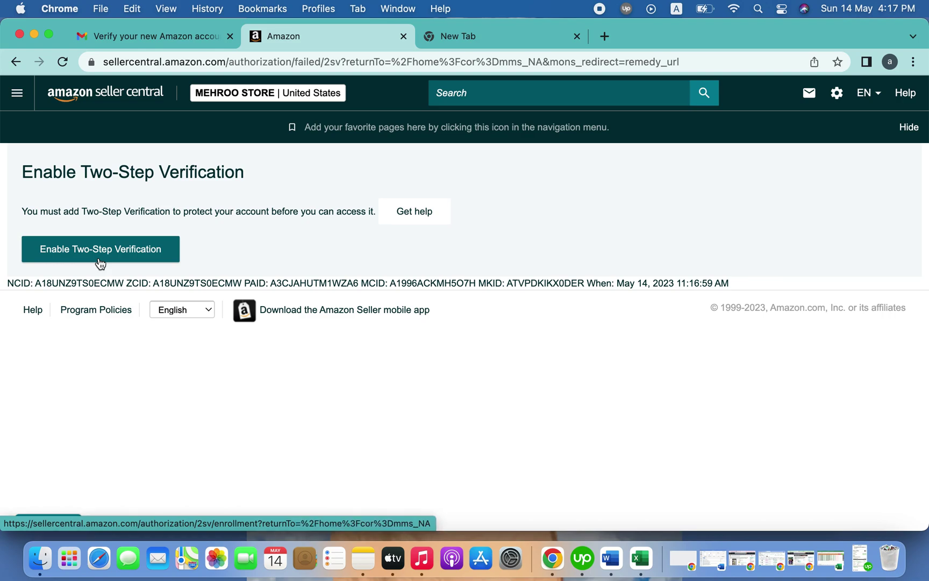
Step: Turn on Two-Step Verification using an authenticator app code, without requiring OTP on this browser
left_click(100, 263)
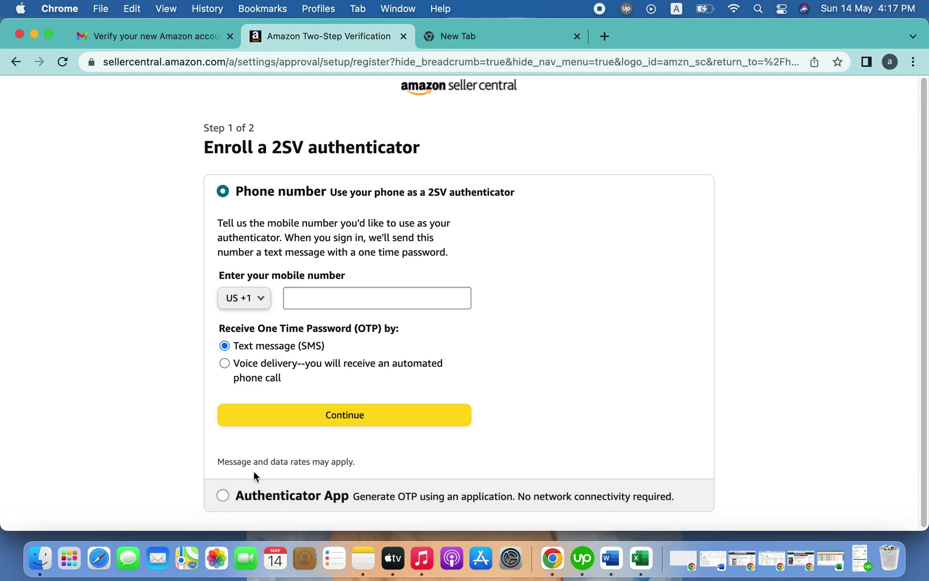
left_click(261, 495)
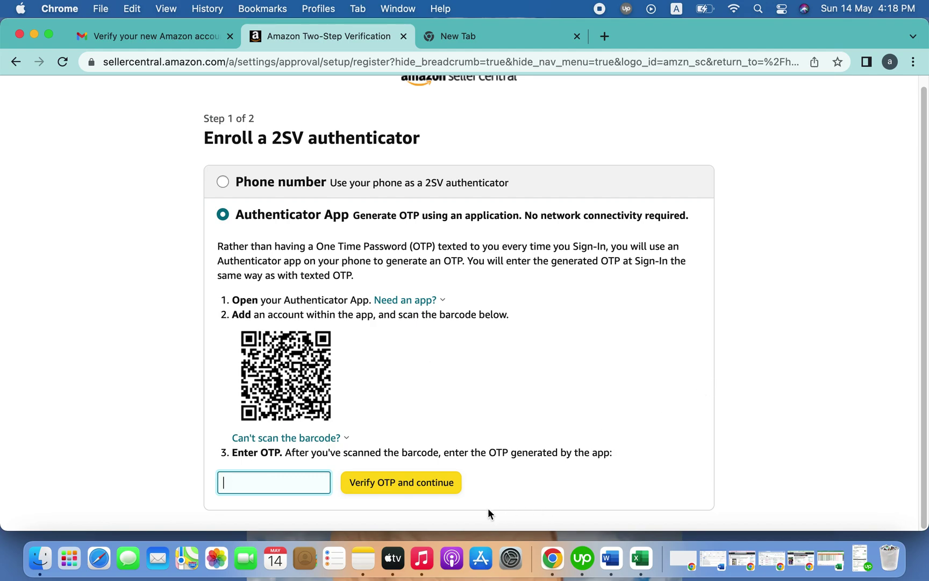
left_click(412, 483)
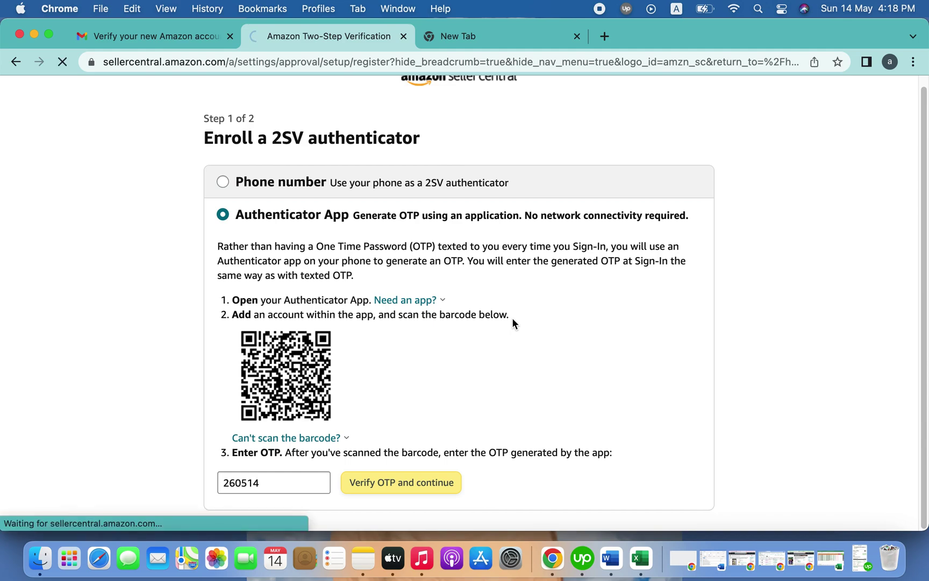
scroll(512, 323, "down", 5)
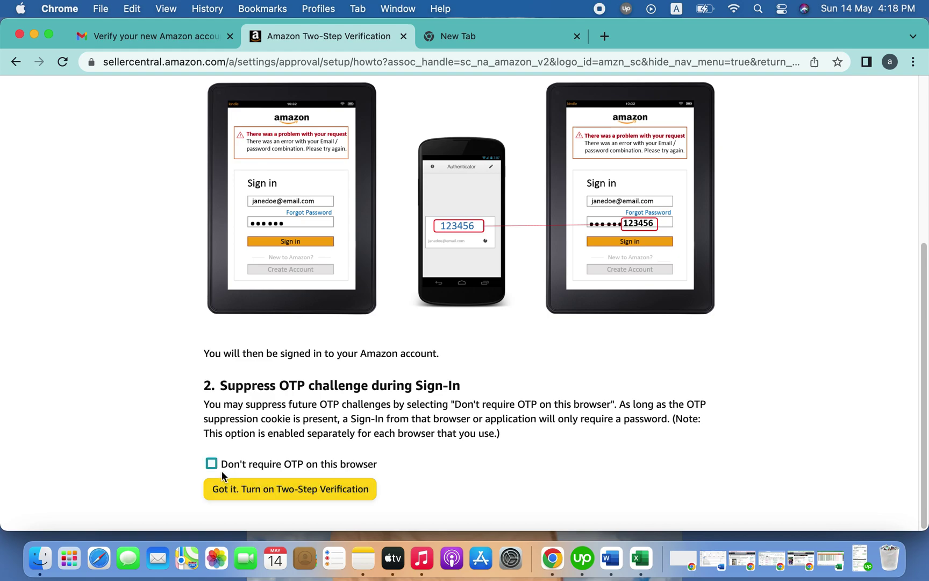
left_click(249, 465)
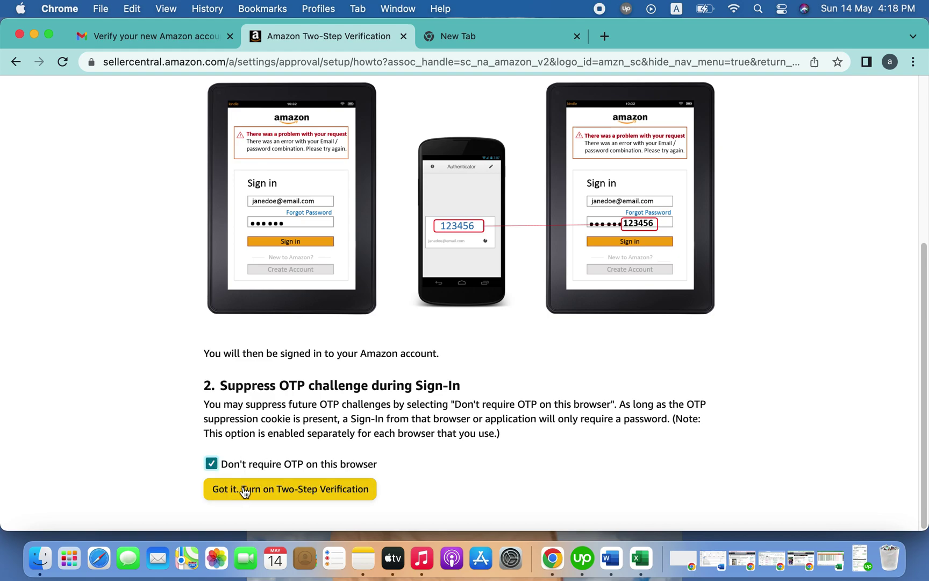
left_click(280, 495)
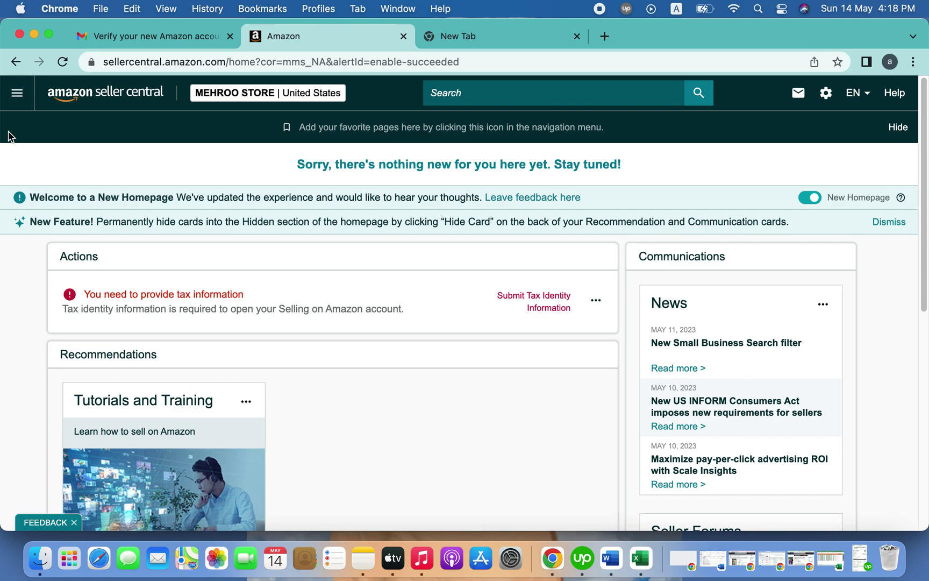
Step: Open and close the navigation menu, then minimize the invited user's Seller Central window
left_click(14, 95)
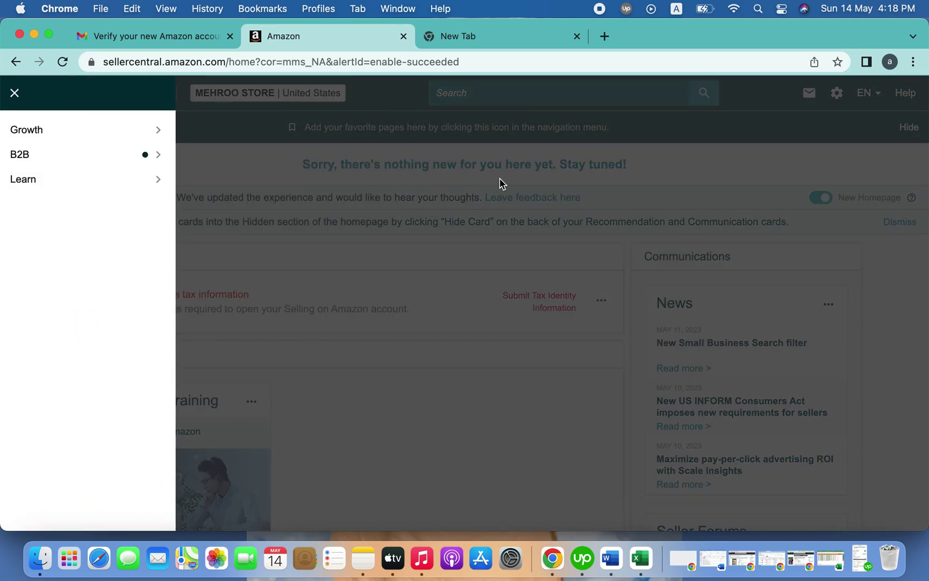
left_click(661, 174)
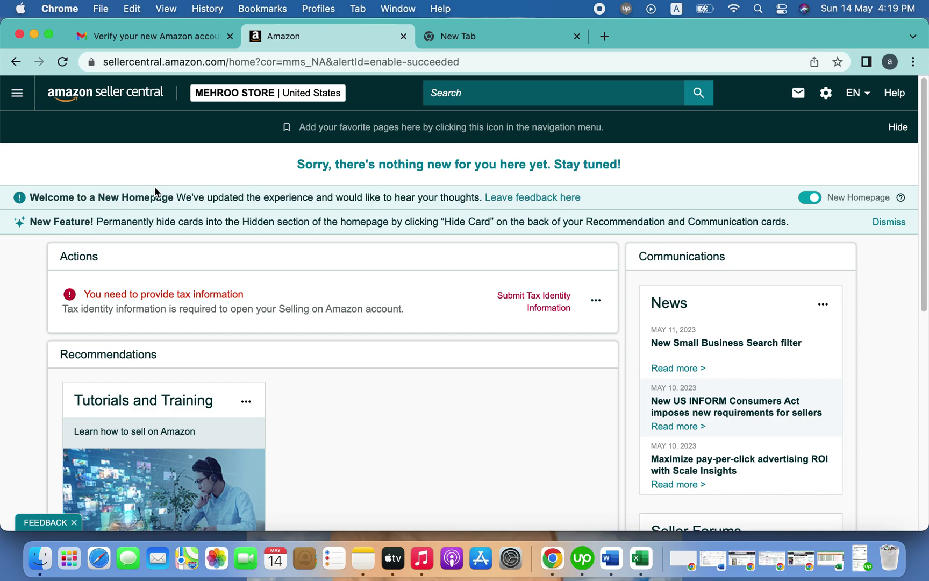
left_click(34, 33)
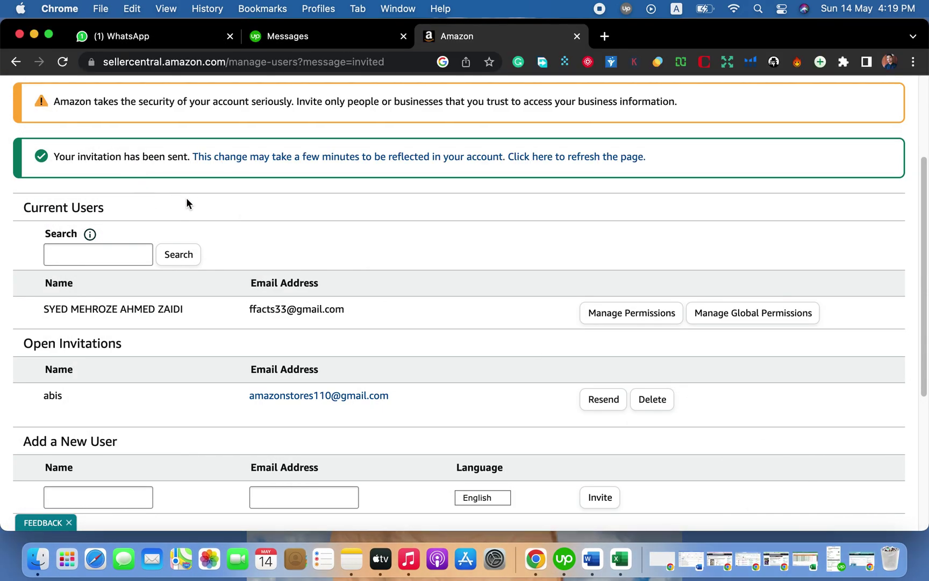
Step: Refresh the user list and open Manage Permissions for the newly added user under Current Users
scroll(229, 223, "up", 3)
scroll(230, 222, "down", 10)
scroll(30, 151, "up", 6)
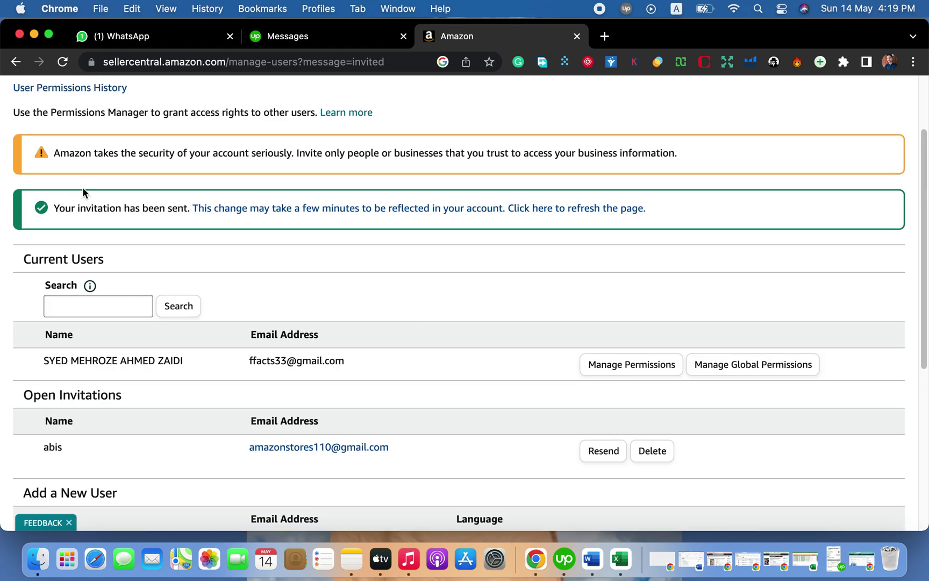
left_click(63, 61)
scroll(160, 277, "down", 1)
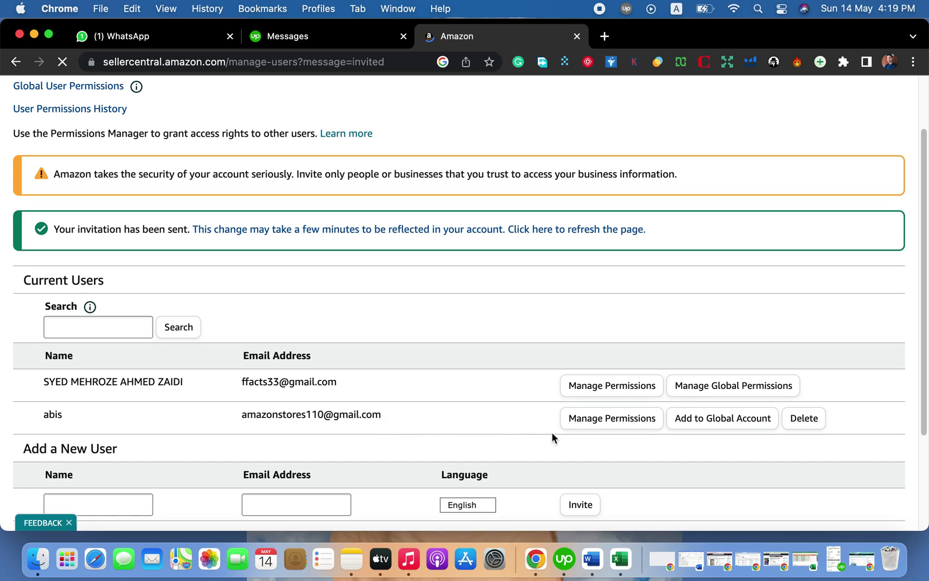
triple_click(598, 428)
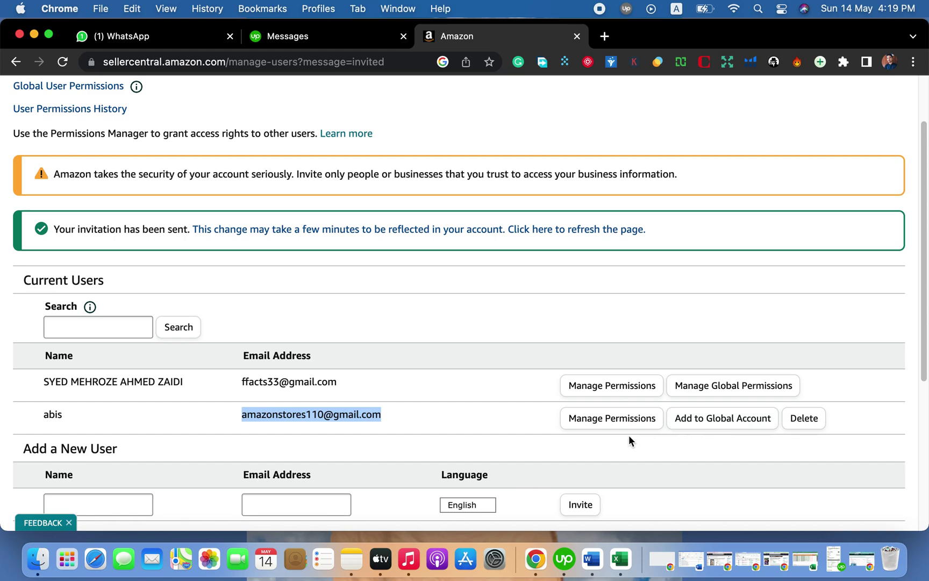
left_click(524, 450)
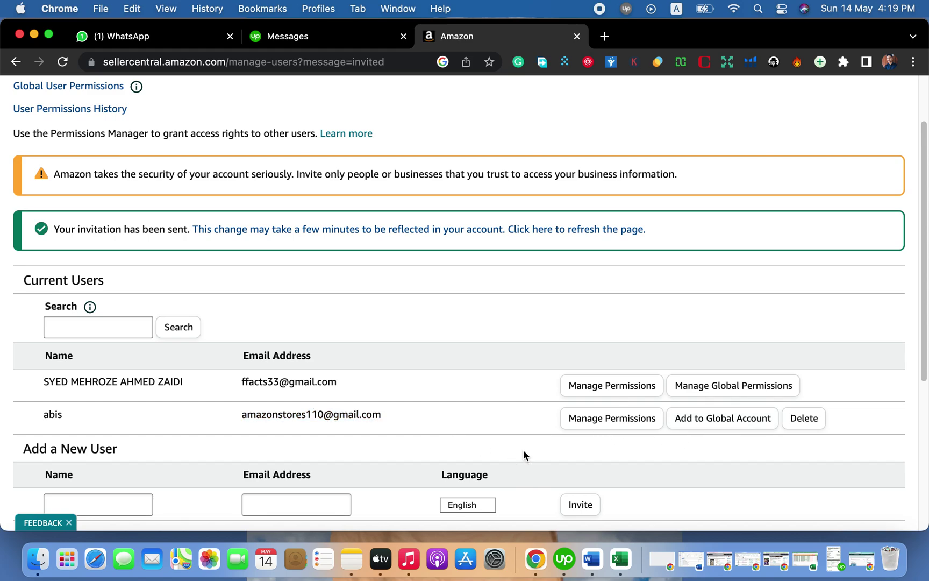
left_click(603, 427)
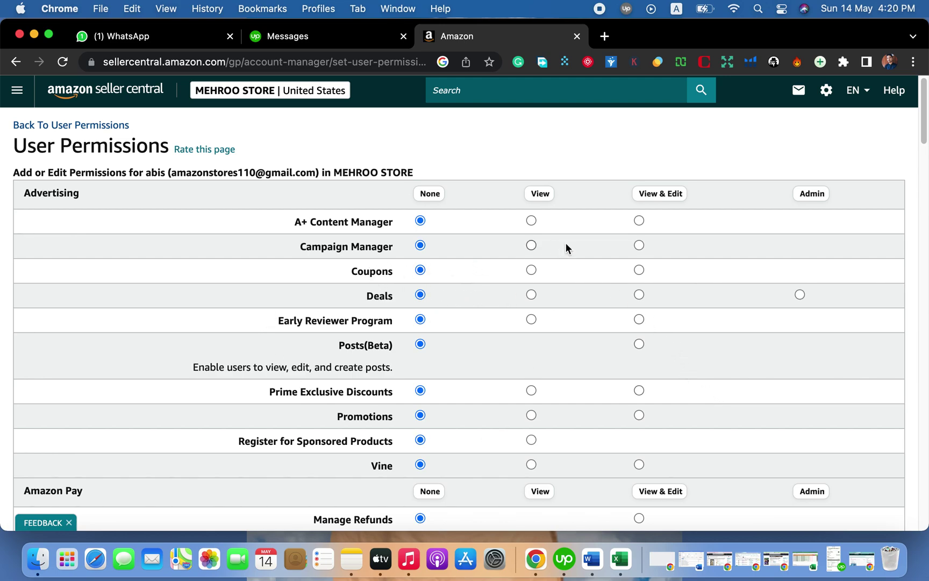
Step: Try the Advertising column-wide View and View & Edit options, then give A+ Content Manager View & Edit
left_click(540, 194)
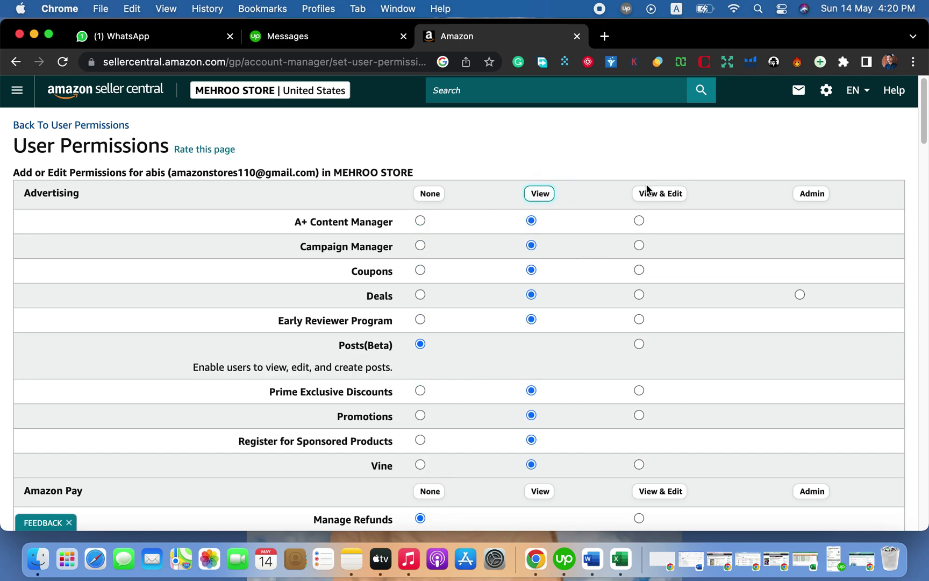
left_click(686, 193)
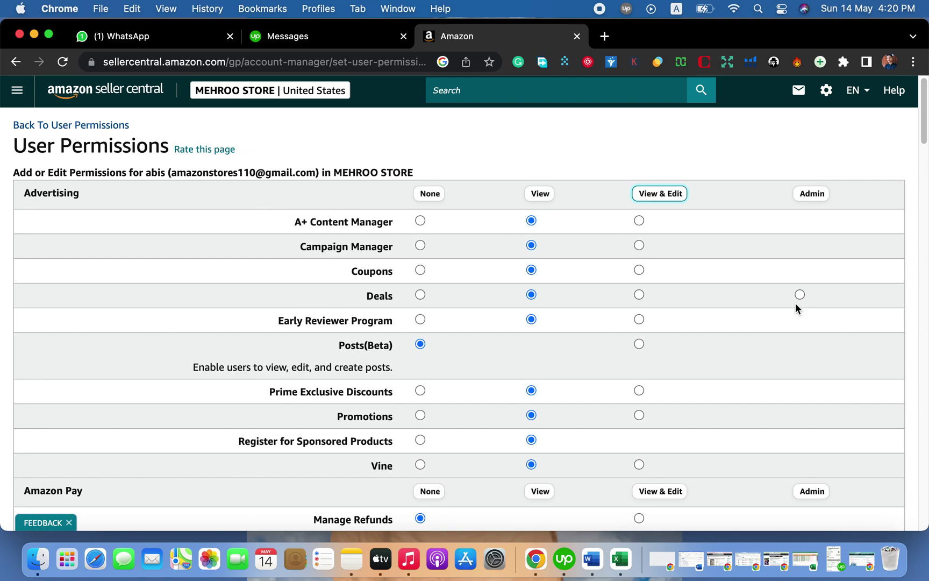
scroll(533, 415, "down", 1)
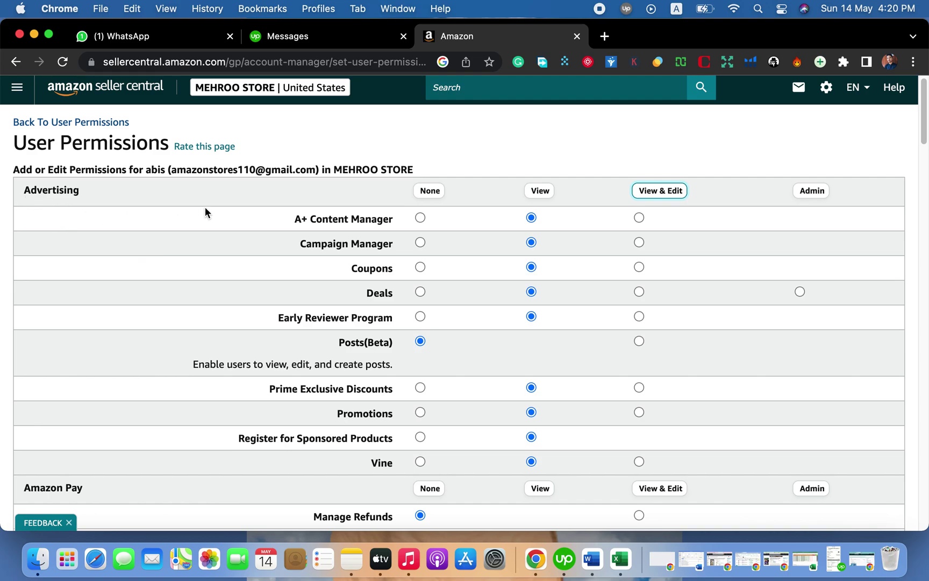
left_click_drag(22, 197, 89, 192)
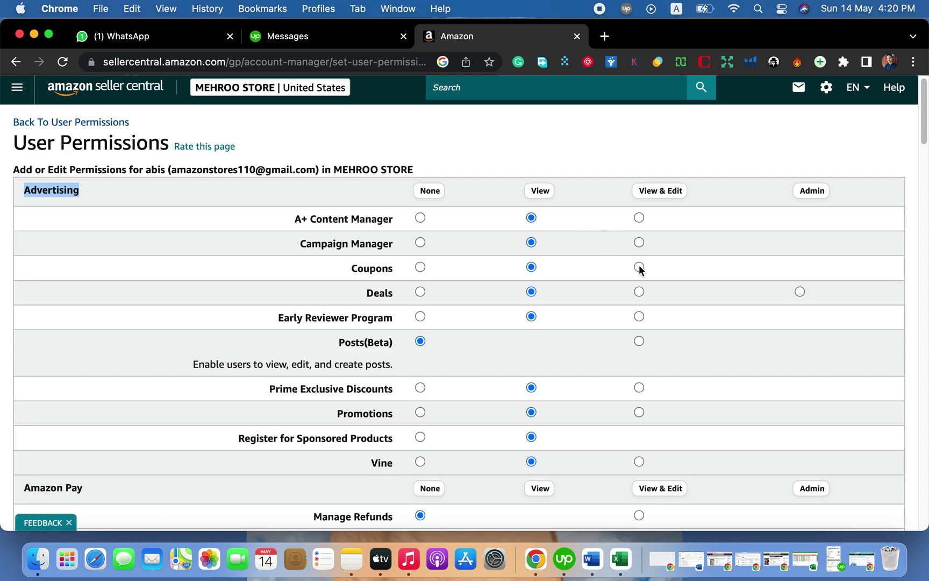
left_click(642, 226)
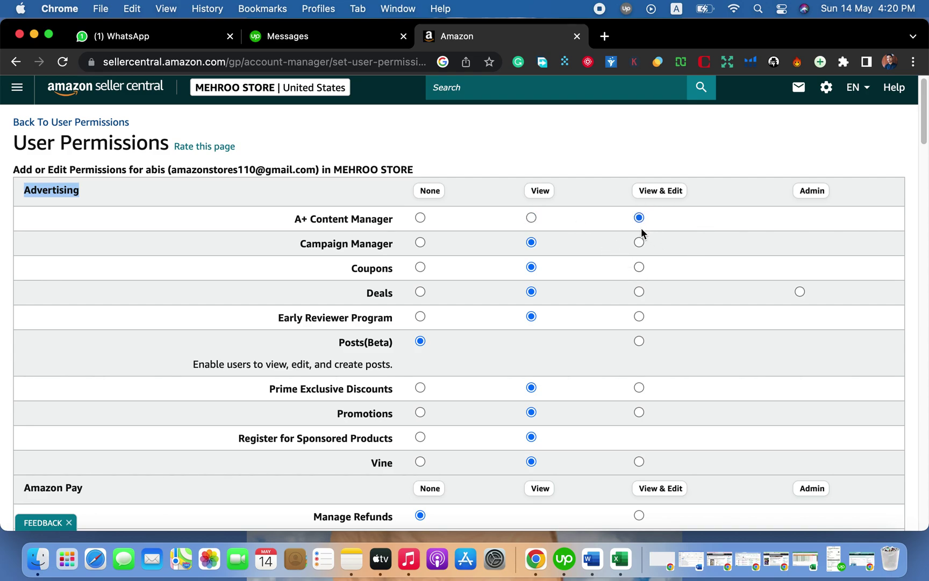
left_click(531, 218)
left_click(639, 218)
Step: Give Deals, Coupons, Campaign Manager, Early Reviewer Program, Posts(Beta), Prime Exclusive Discounts, Promotions and Vine View & Edit
left_click(639, 292)
left_click(639, 267)
left_click(639, 243)
left_click(639, 317)
left_click(641, 341)
left_click(638, 389)
left_click(639, 413)
left_click(639, 461)
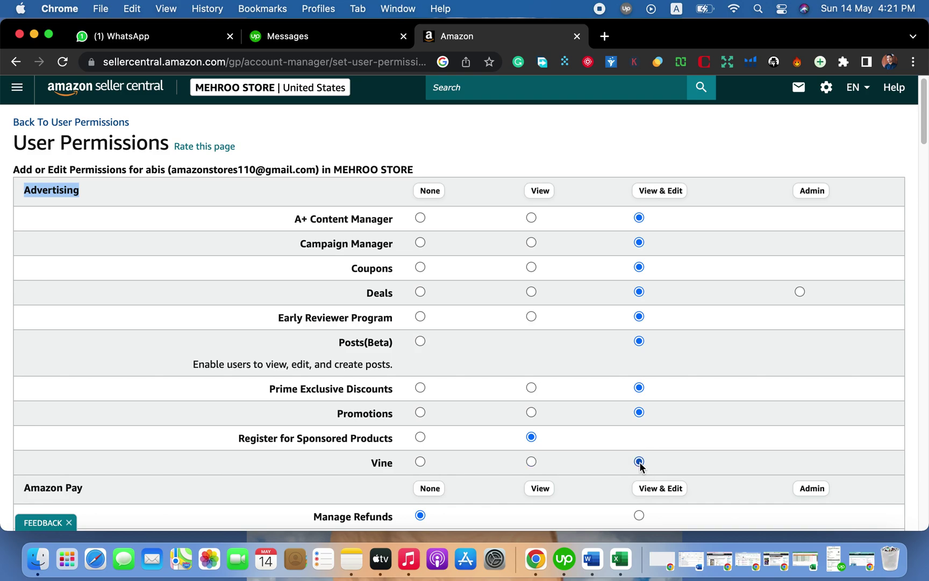
Step: Scroll to the bottom of the page and save the updated user permissions
scroll(417, 424, "down", 1)
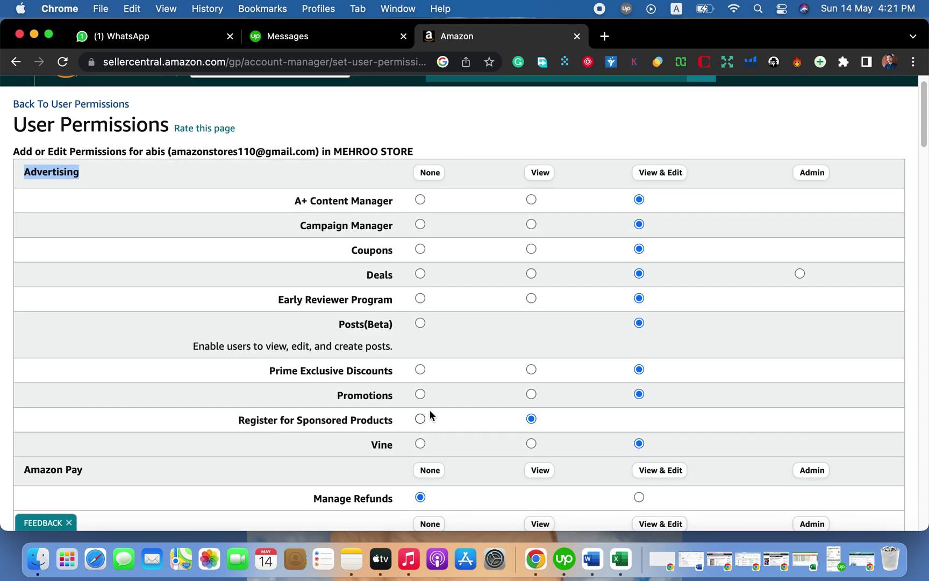
scroll(602, 246, "up", 2)
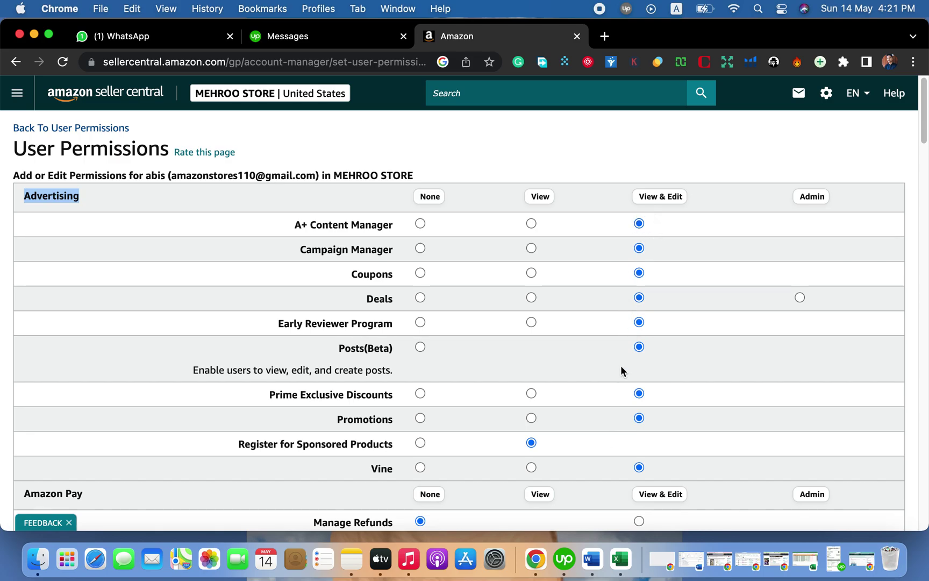
scroll(639, 369, "down", 15)
scroll(646, 367, "down", 15)
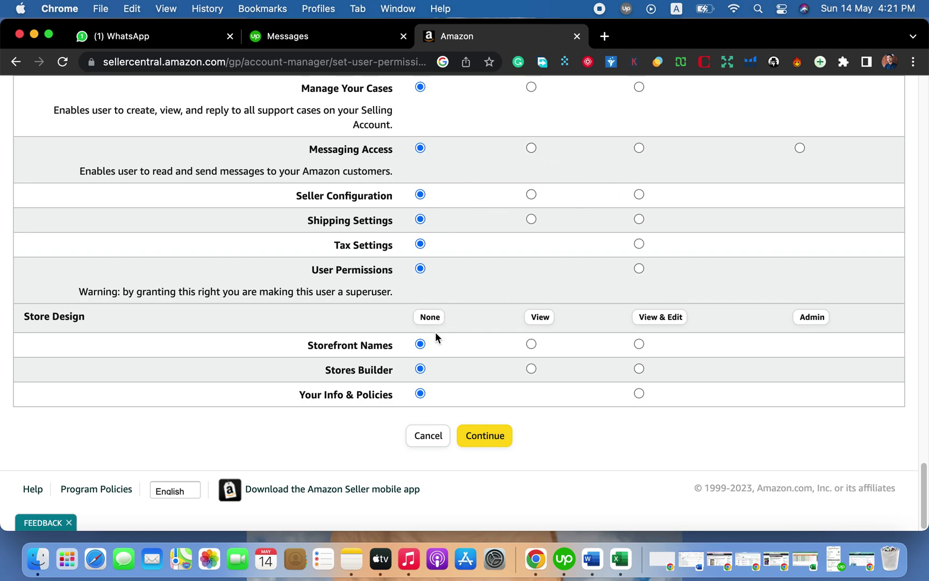
left_click(495, 441)
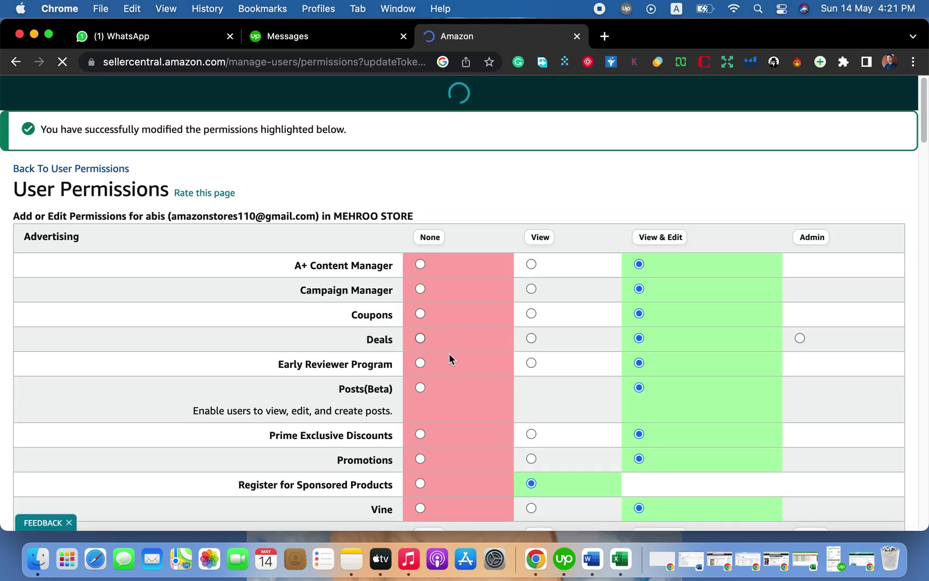
Step: Scroll through the saved permissions, confirming Performance, Pricing and Reports remain set to None
scroll(355, 352, "down", 5)
scroll(372, 347, "up", 5)
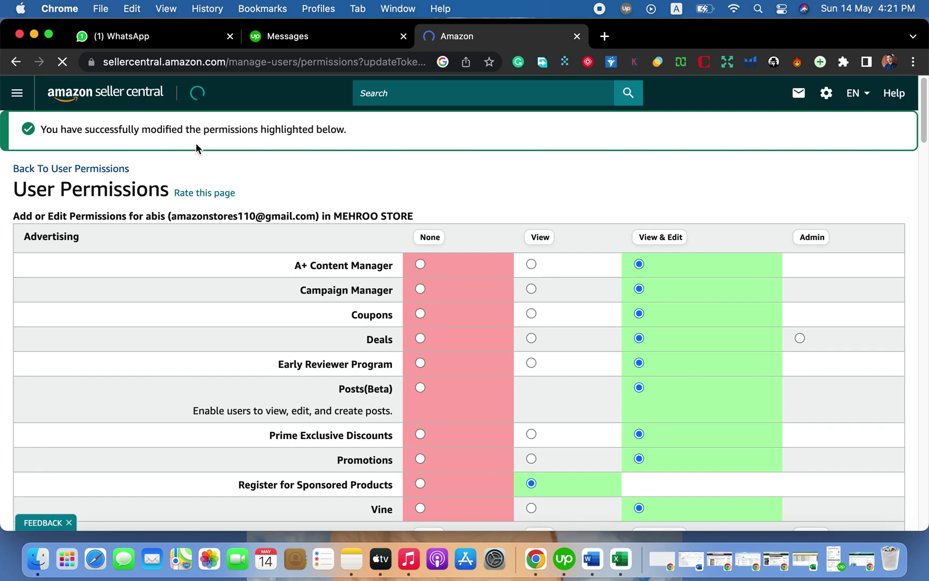
scroll(419, 293, "down", 20)
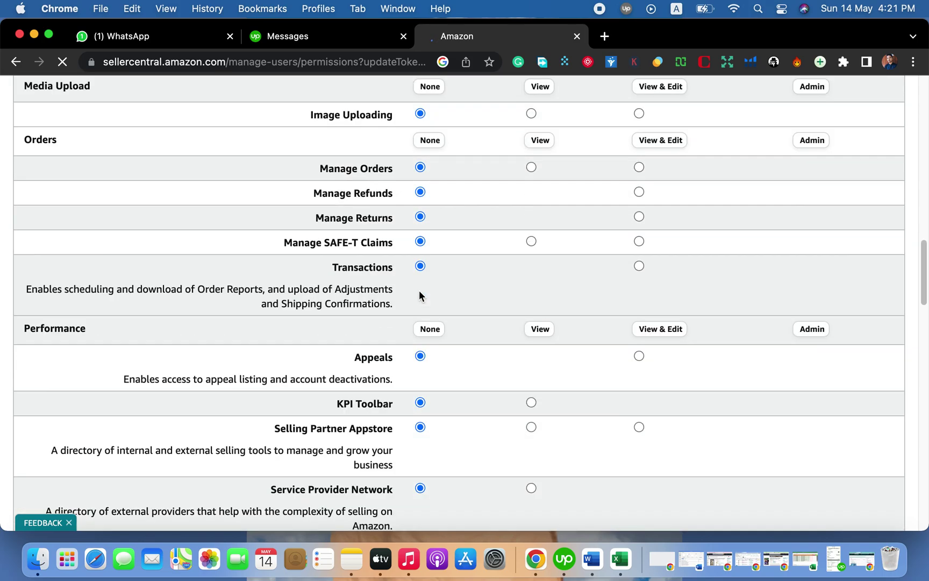
scroll(419, 289, "down", 15)
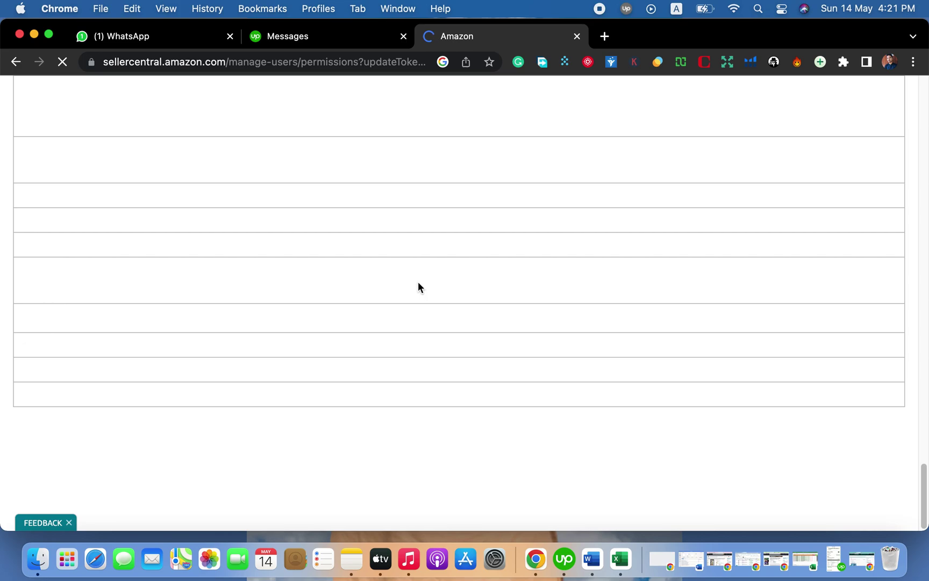
scroll(454, 355, "up", 10)
scroll(454, 349, "down", 3)
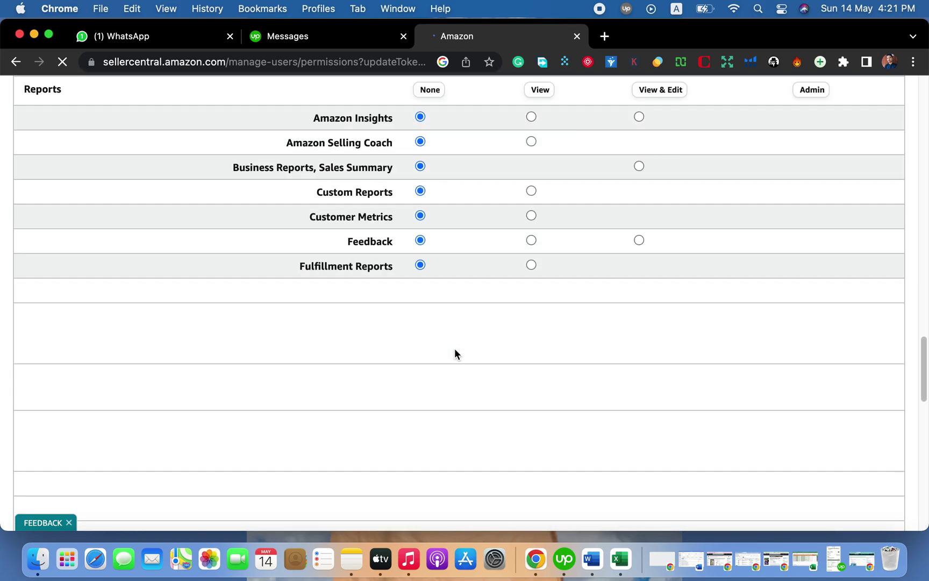
scroll(454, 348, "up", 5)
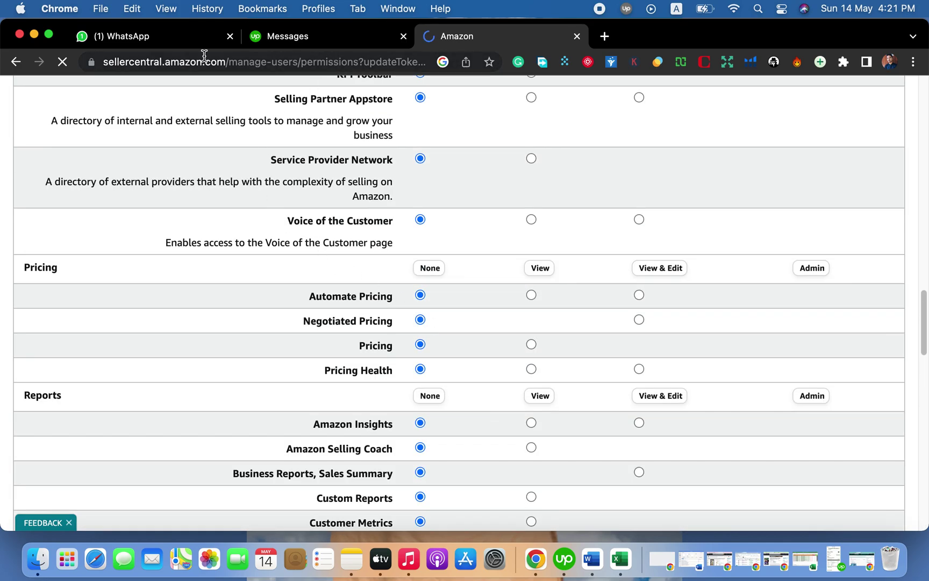
Step: Restore the invited user's window, reload the homepage, and check the Advertising menu's tools
left_click(861, 542)
left_click(89, 99)
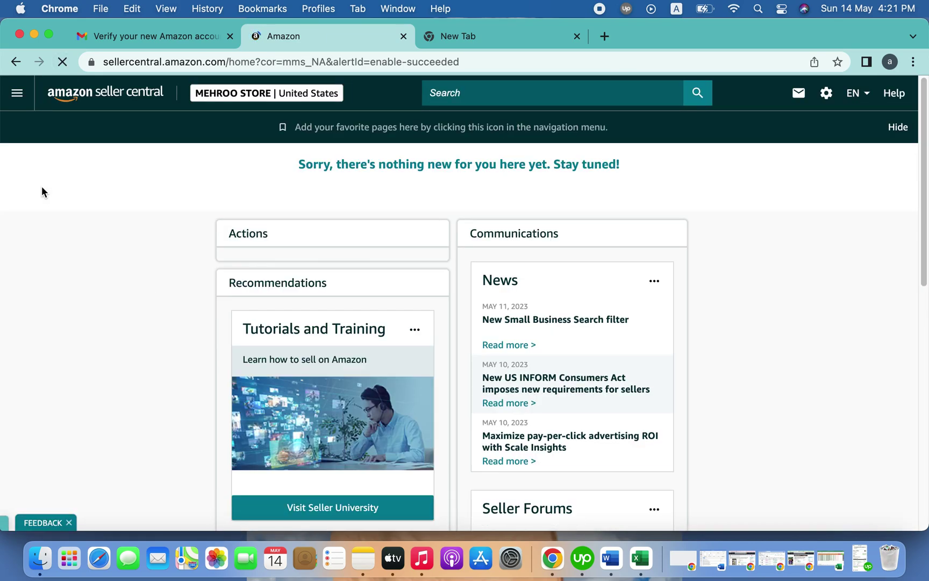
left_click(17, 95)
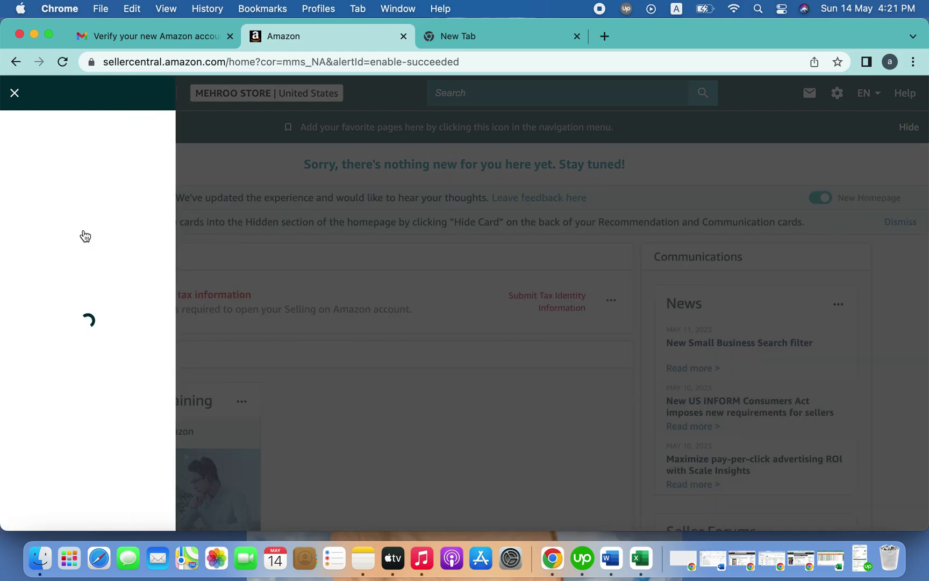
mouse_move(82, 154)
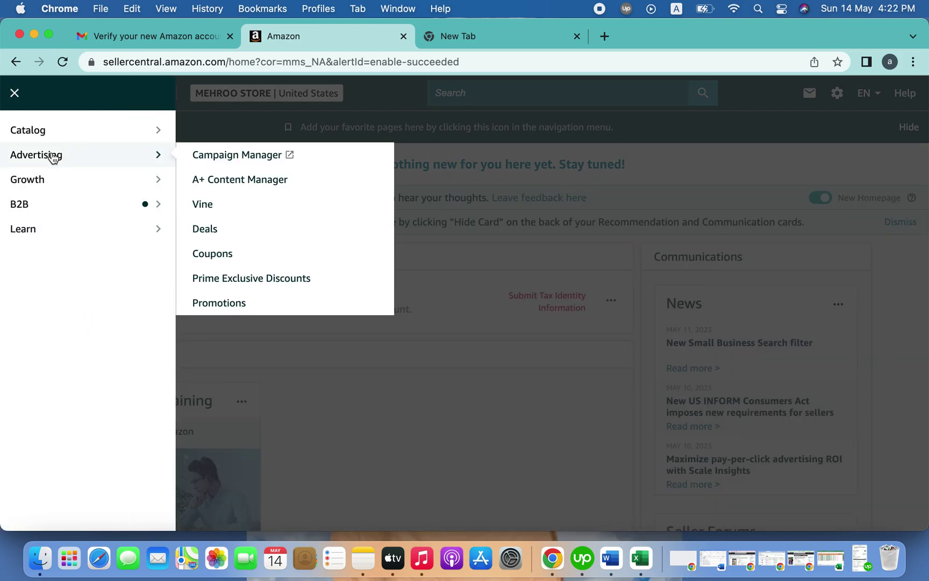